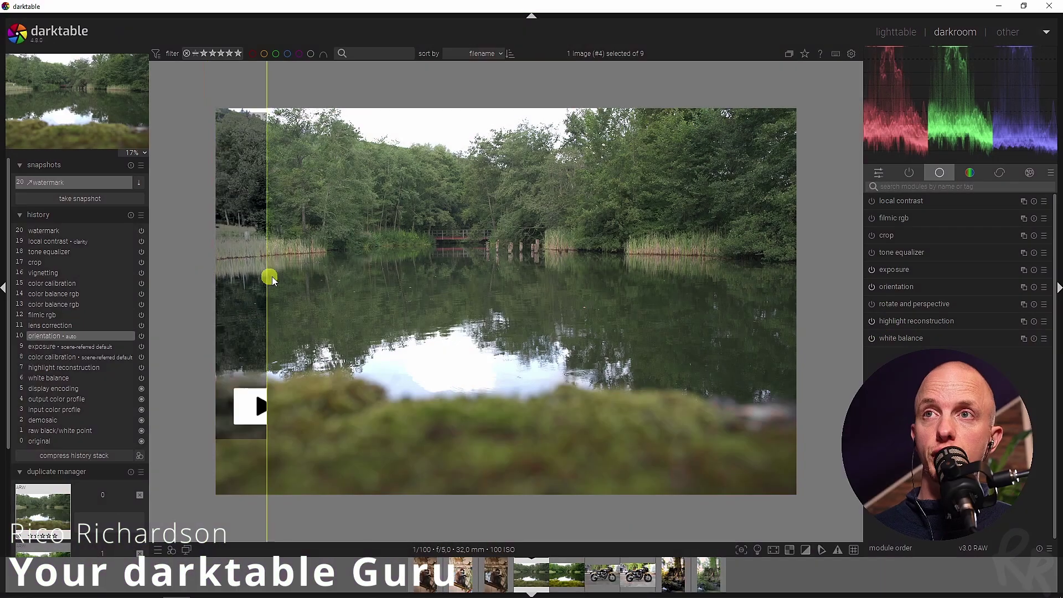
Drag the snapshot split line across the lake photo to reveal more of the edited snapshot
{"action": "left_click_drag", "start_coordinate": [272, 279], "coordinate": [832, 306]}
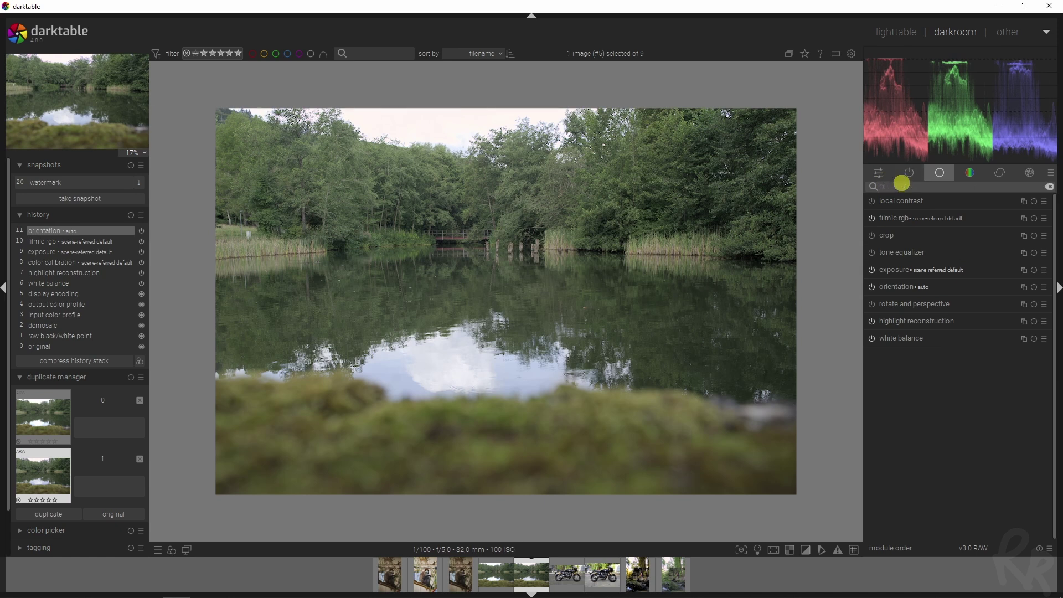
Set filmic rgb contrast to 1.1 on the lake duplicate
{"action": "type", "text": "ilmic"}
{"action": "left_click", "coordinate": [919, 201]}
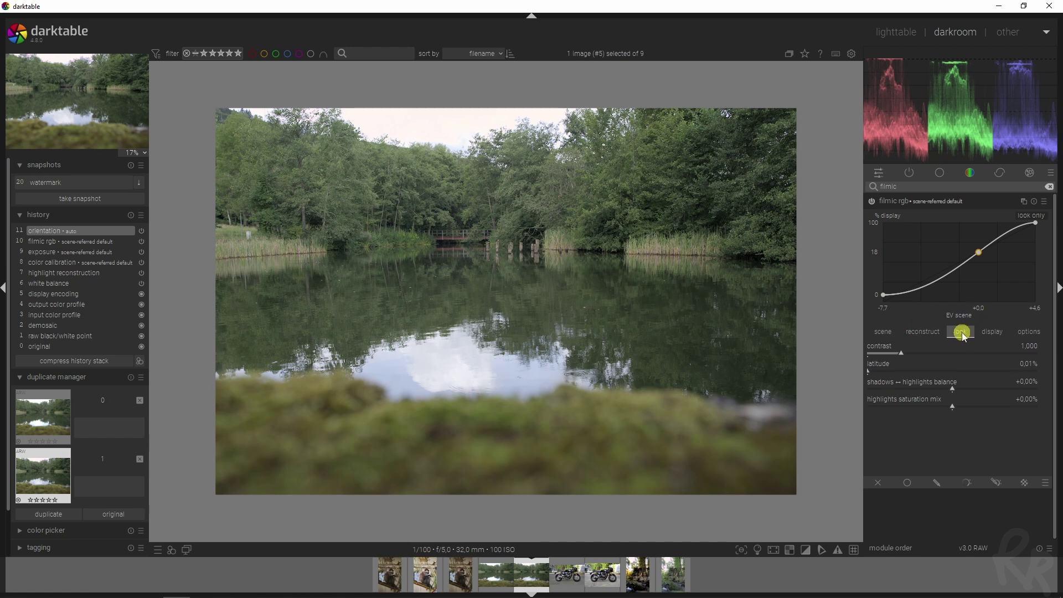
{"action": "right_click", "coordinate": [1025, 347]}
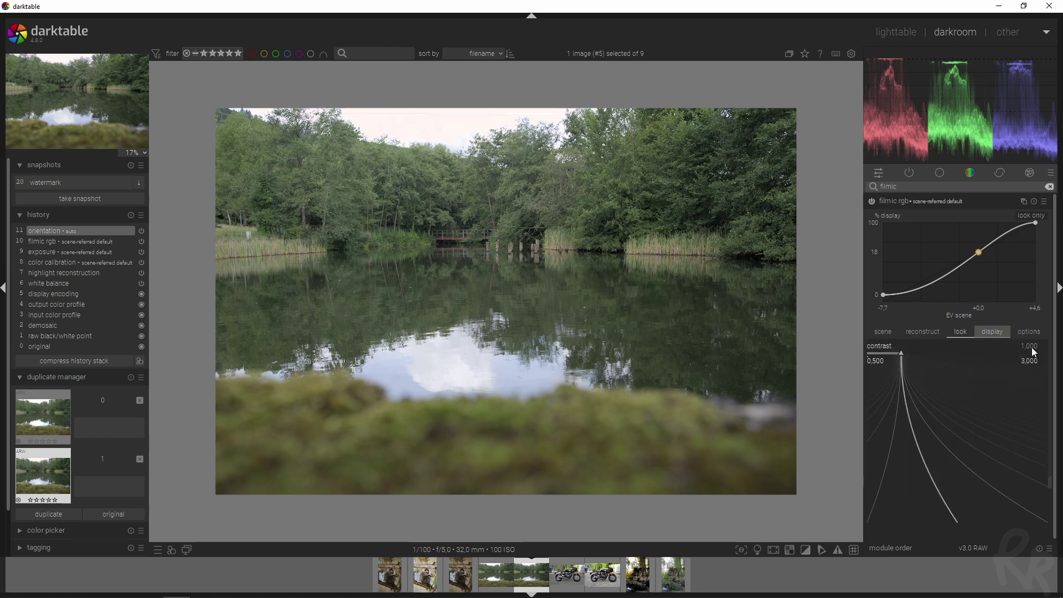
{"action": "type", "text": "1.1"}
{"action": "key", "text": "Return"}
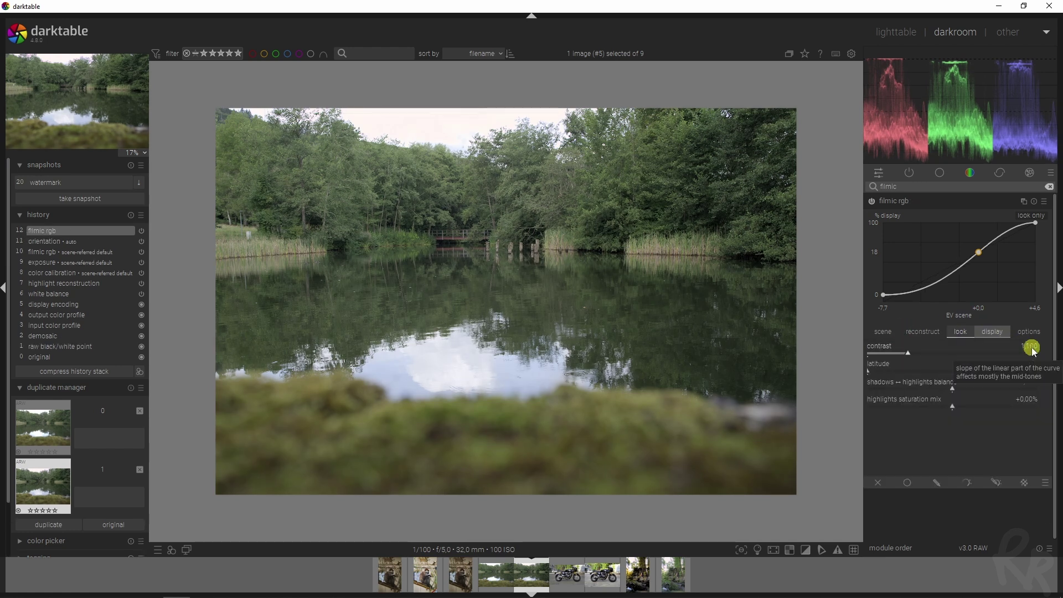
{"action": "left_click", "coordinate": [936, 202]}
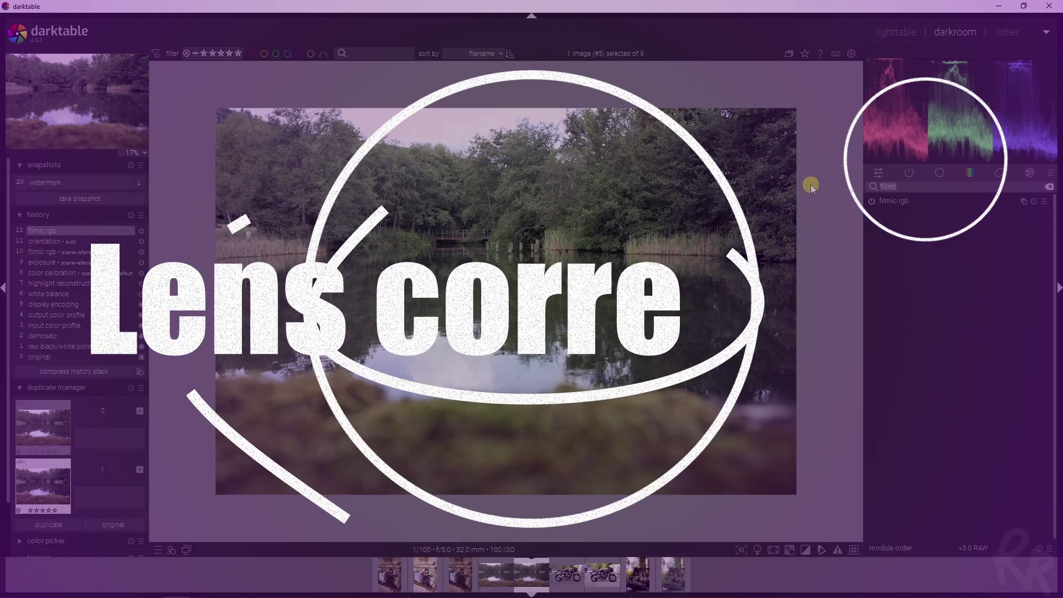
Find the lens correction module with a 'lens' search and switch it on
{"action": "type", "text": "lens"}
{"action": "left_click", "coordinate": [873, 219]}
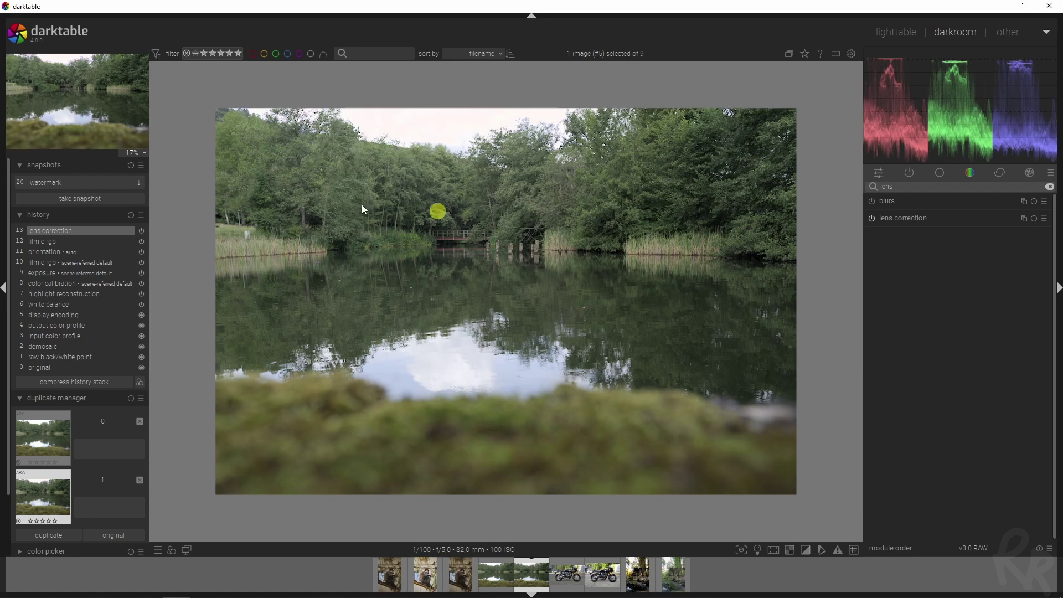
{"action": "left_click", "coordinate": [887, 187]}
Enable color balance rgb and sample its contrast gray fulcrum from the image at 24.50%
{"action": "type", "text": "color"}
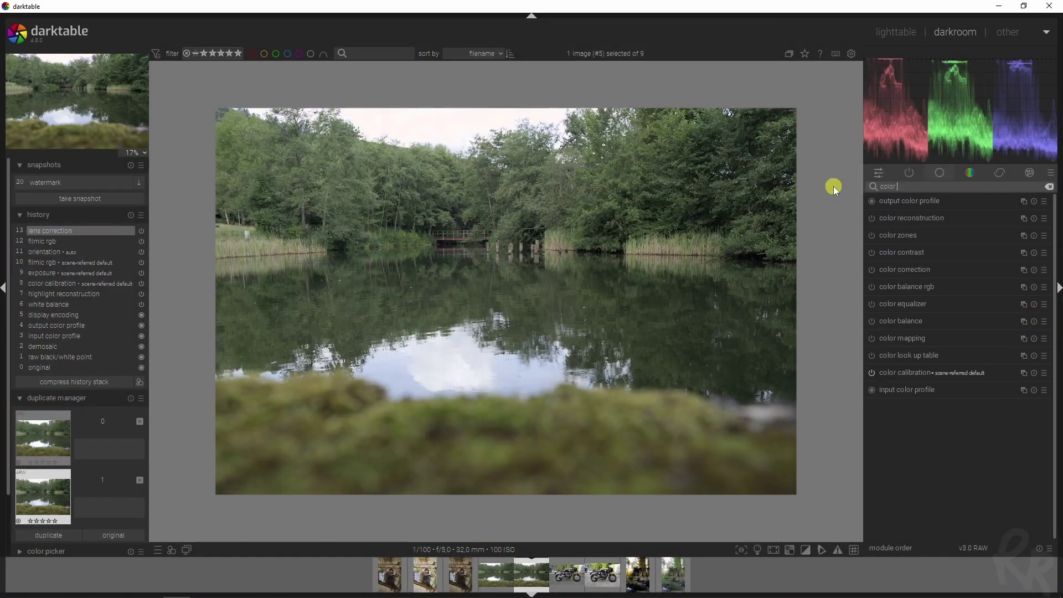
{"action": "type", "text": " balance"}
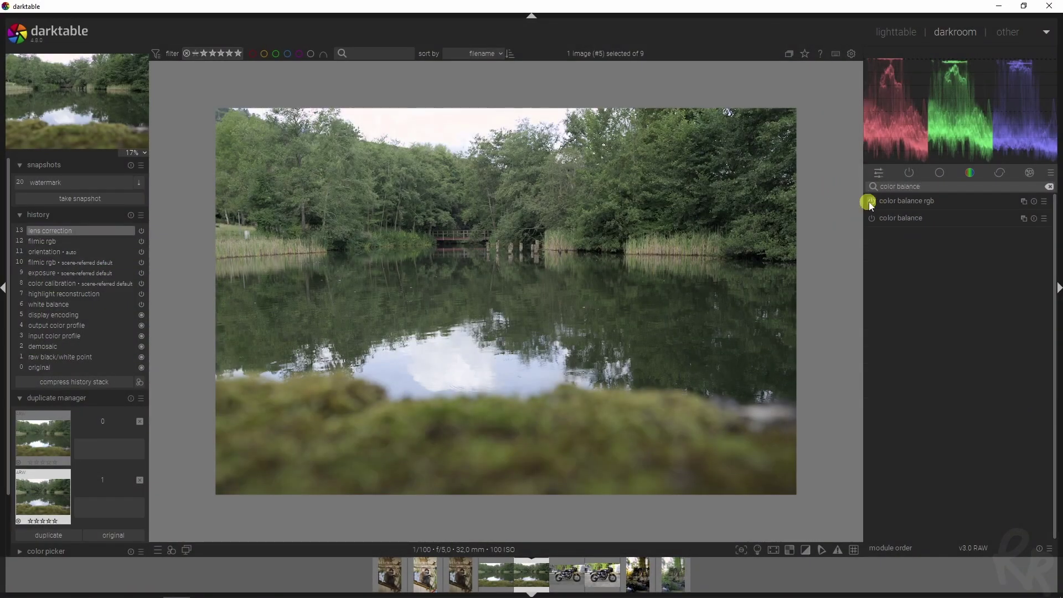
{"action": "left_click", "coordinate": [871, 203]}
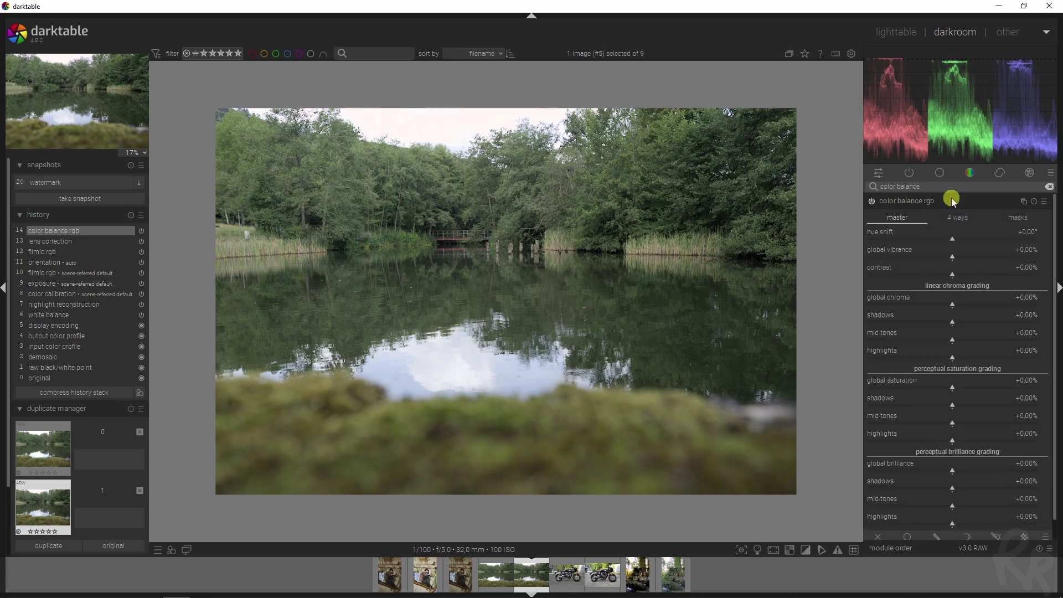
{"action": "left_click", "coordinate": [1018, 218]}
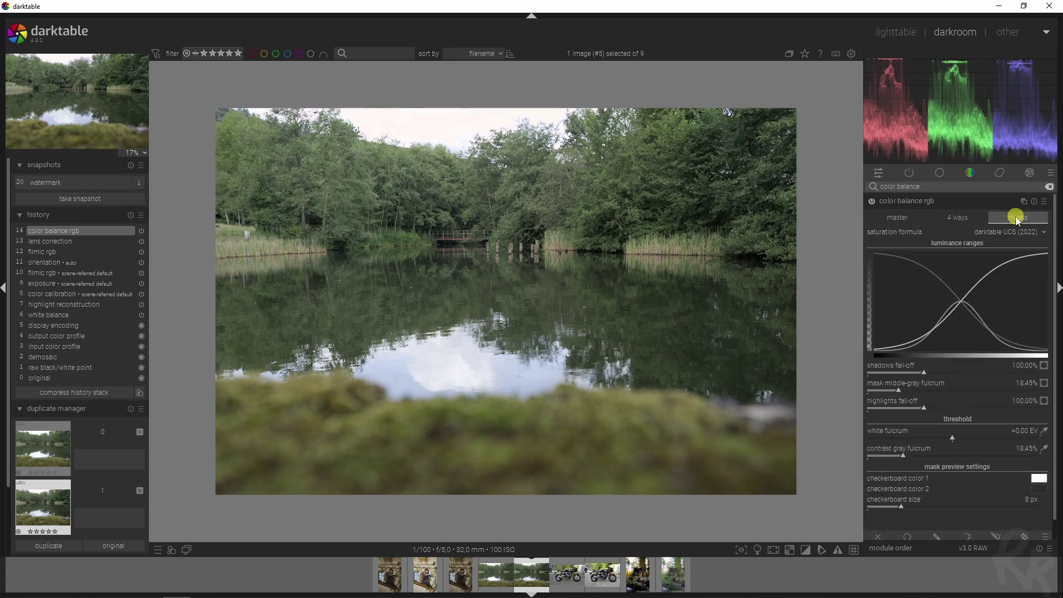
{"action": "left_click", "coordinate": [1044, 449]}
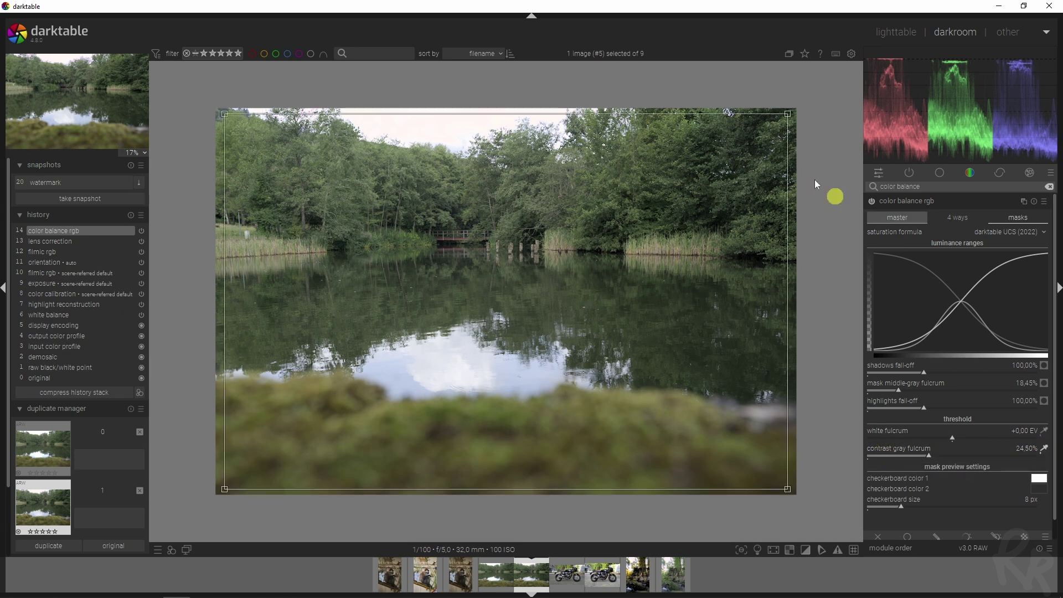
{"action": "key", "text": "ctrl+Page_Up"}
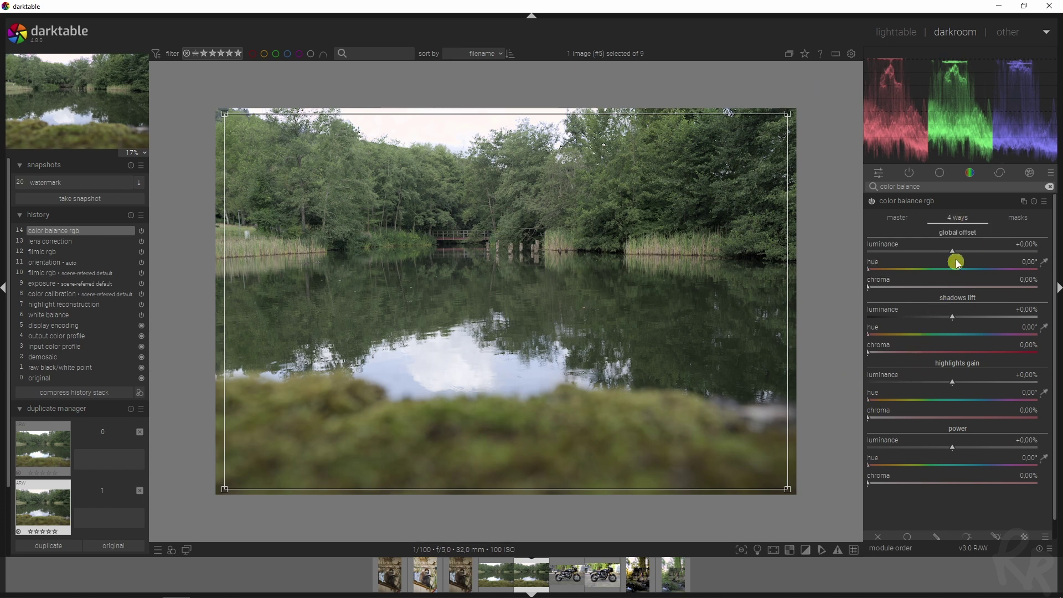
Try global offset, shadows, highlights and power luminance changes, resetting each back to zero
{"action": "mouse_move", "coordinate": [952, 252]}
{"action": "left_mouse_down"}
{"action": "mouse_move", "coordinate": [882, 253]}
{"action": "mouse_move", "coordinate": [1004, 254]}
{"action": "mouse_move", "coordinate": [935, 253]}
{"action": "left_mouse_up"}
{"action": "double_click", "coordinate": [942, 248]}
{"action": "left_click_drag", "start_coordinate": [952, 315], "coordinate": [998, 315]}
{"action": "double_click", "coordinate": [890, 314]}
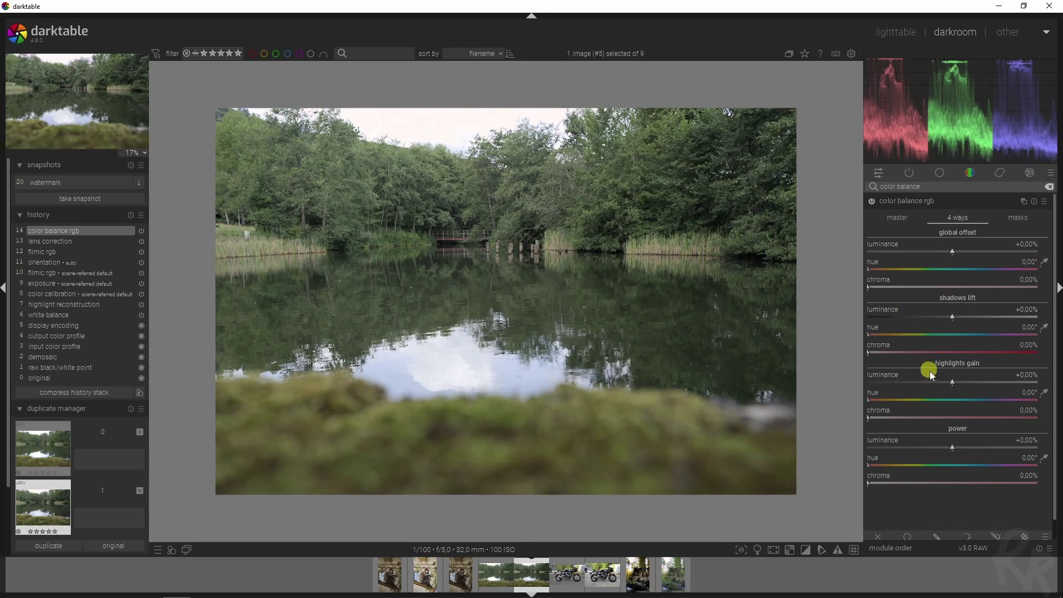
{"action": "left_click_drag", "start_coordinate": [989, 387], "coordinate": [859, 381]}
{"action": "double_click", "coordinate": [925, 378]}
{"action": "left_click_drag", "start_coordinate": [949, 446], "coordinate": [990, 450]}
{"action": "double_click", "coordinate": [915, 441]}
Tint the global offset faintly blue, darken shadows lift to -8.44%, and set power hue to 255.97°
{"action": "left_click_drag", "start_coordinate": [934, 275], "coordinate": [998, 275]}
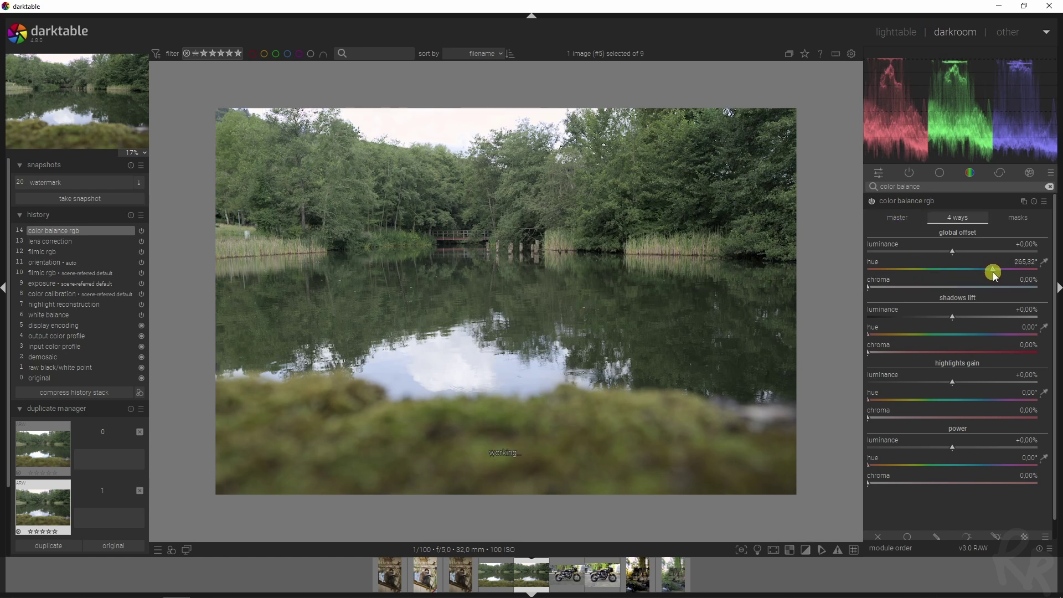
{"action": "left_click_drag", "start_coordinate": [880, 289], "coordinate": [892, 288]}
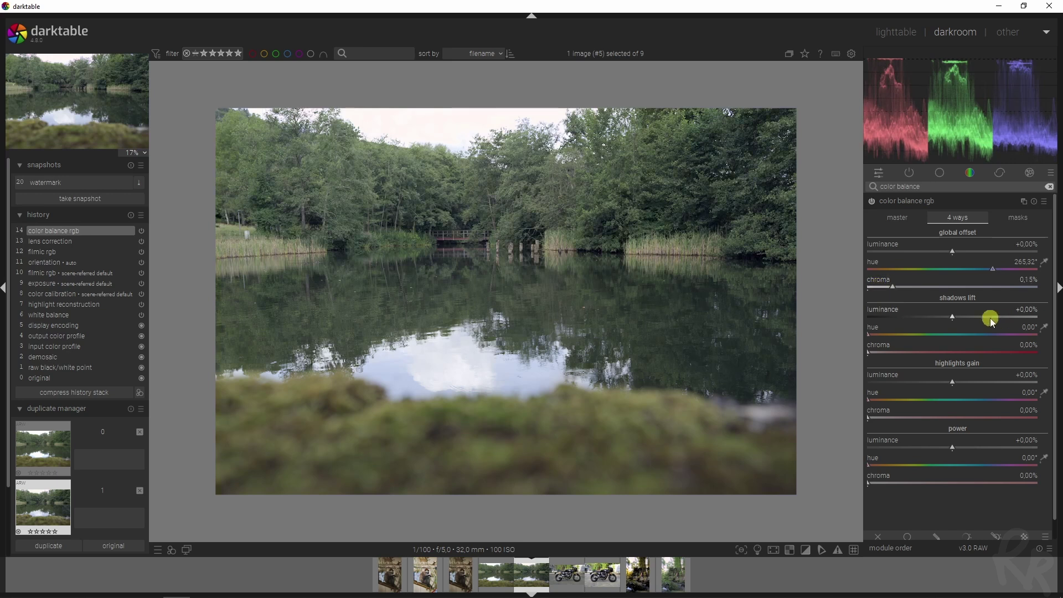
{"action": "left_click_drag", "start_coordinate": [954, 321], "coordinate": [944, 361]}
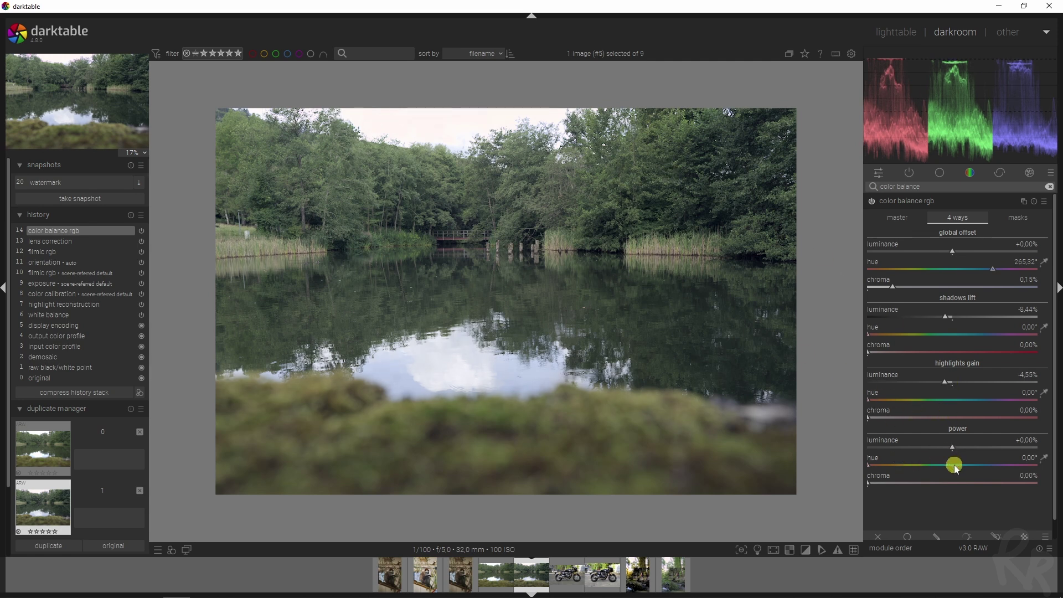
{"action": "left_click_drag", "start_coordinate": [957, 465], "coordinate": [993, 465]}
Add a little power chroma and reset global chroma to zero in the master tab
{"action": "left_click", "coordinate": [880, 482]}
{"action": "left_click", "coordinate": [890, 219]}
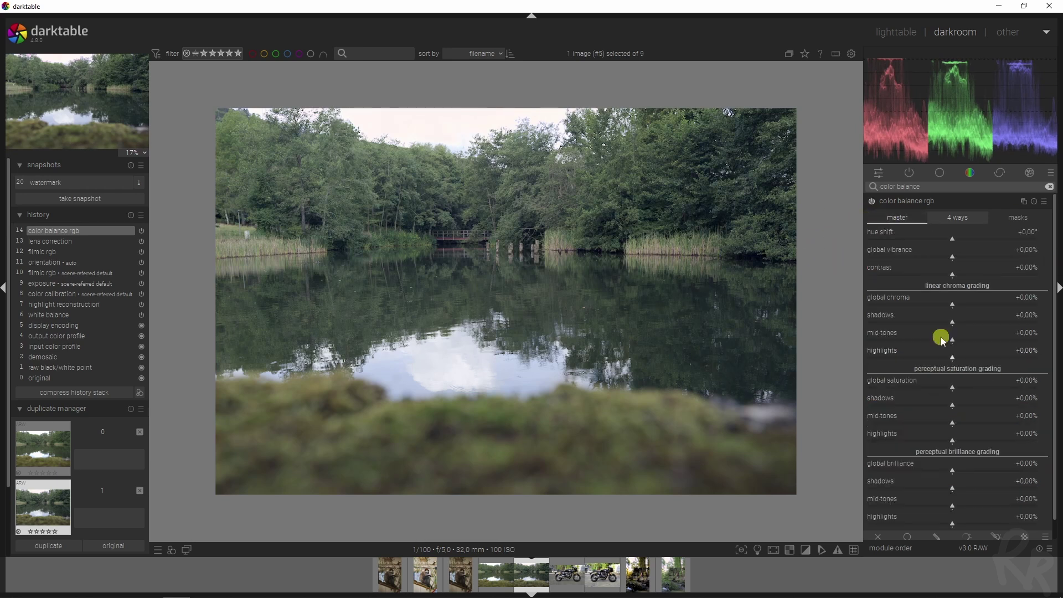
{"action": "scroll", "coordinate": [1058, 321], "scroll_direction": "down", "scroll_amount": 1}
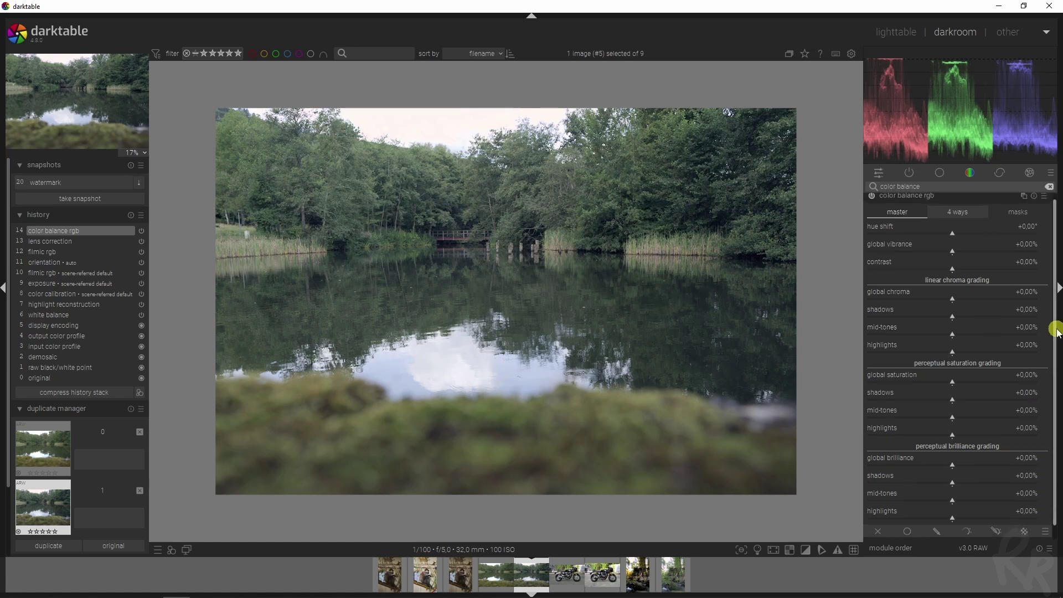
{"action": "mouse_move", "coordinate": [959, 299]}
{"action": "left_mouse_down"}
{"action": "mouse_move", "coordinate": [1041, 302]}
{"action": "mouse_move", "coordinate": [879, 300]}
{"action": "mouse_move", "coordinate": [995, 298]}
{"action": "mouse_move", "coordinate": [944, 299]}
{"action": "mouse_move", "coordinate": [958, 301]}
{"action": "left_mouse_up"}
{"action": "double_click", "coordinate": [959, 302]}
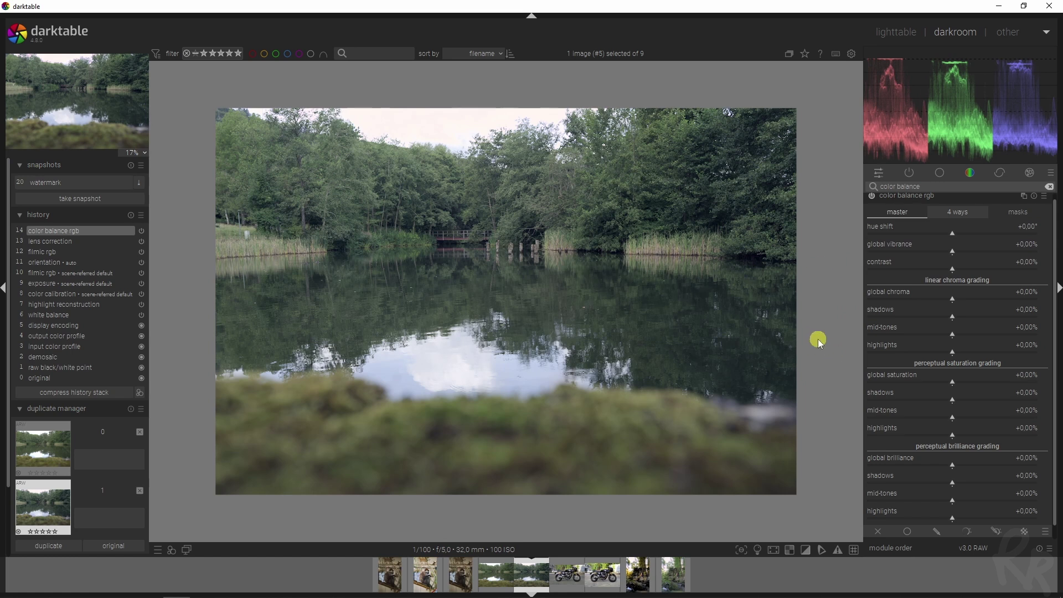
Set saturation +22.08% shadows, −19.48% mid-tones/highlights, adjust brilliance, and compare the module off and on
{"action": "left_click_drag", "start_coordinate": [954, 398], "coordinate": [971, 399]}
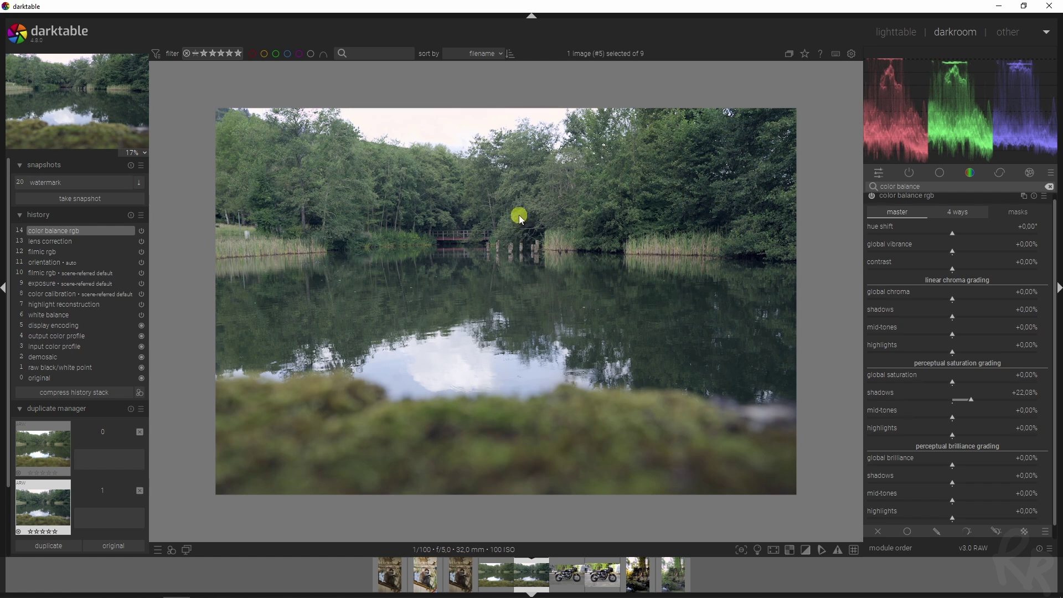
{"action": "mouse_move", "coordinate": [954, 421]}
{"action": "left_mouse_down"}
{"action": "mouse_move", "coordinate": [935, 418]}
{"action": "mouse_move", "coordinate": [947, 436]}
{"action": "mouse_move", "coordinate": [938, 433]}
{"action": "left_mouse_up"}
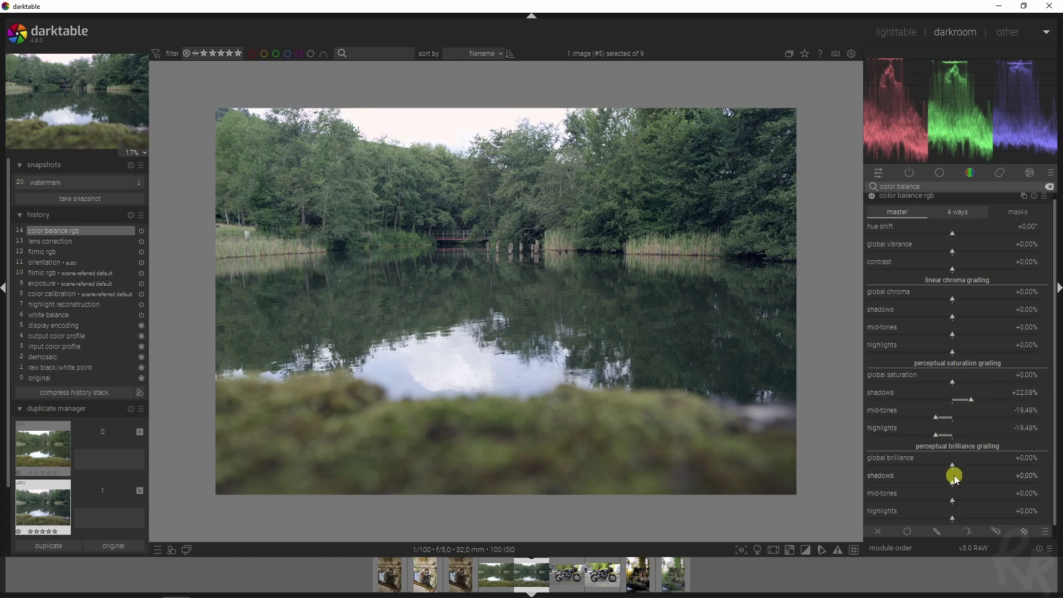
{"action": "left_click_drag", "start_coordinate": [956, 483], "coordinate": [980, 487]}
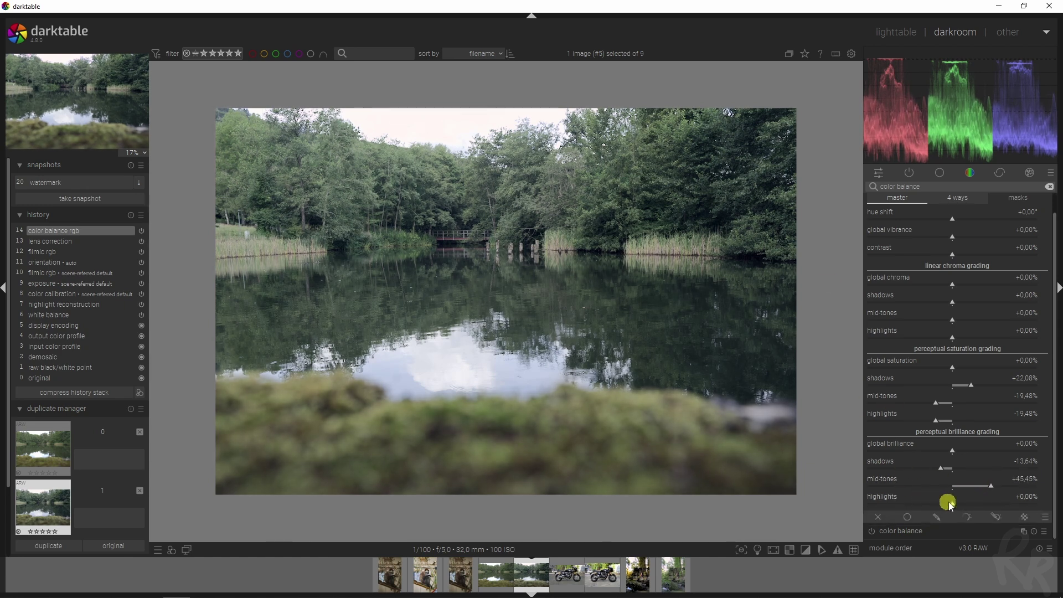
{"action": "left_click_drag", "start_coordinate": [953, 506], "coordinate": [935, 506]}
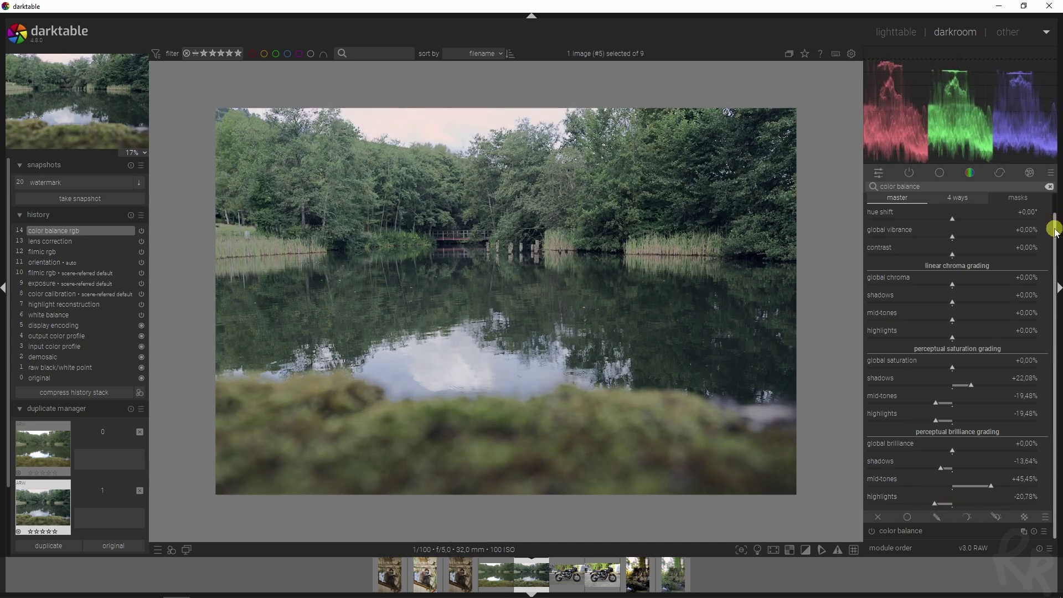
{"action": "scroll", "coordinate": [1051, 224], "scroll_direction": "up", "scroll_amount": 1}
{"action": "left_click", "coordinate": [872, 201]}
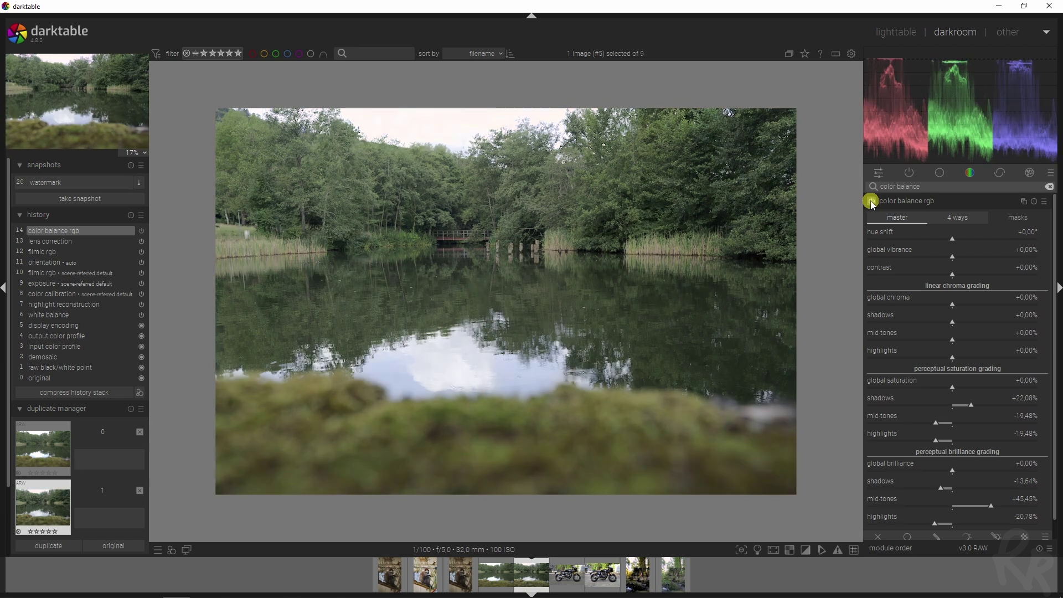
{"action": "left_click", "coordinate": [872, 202]}
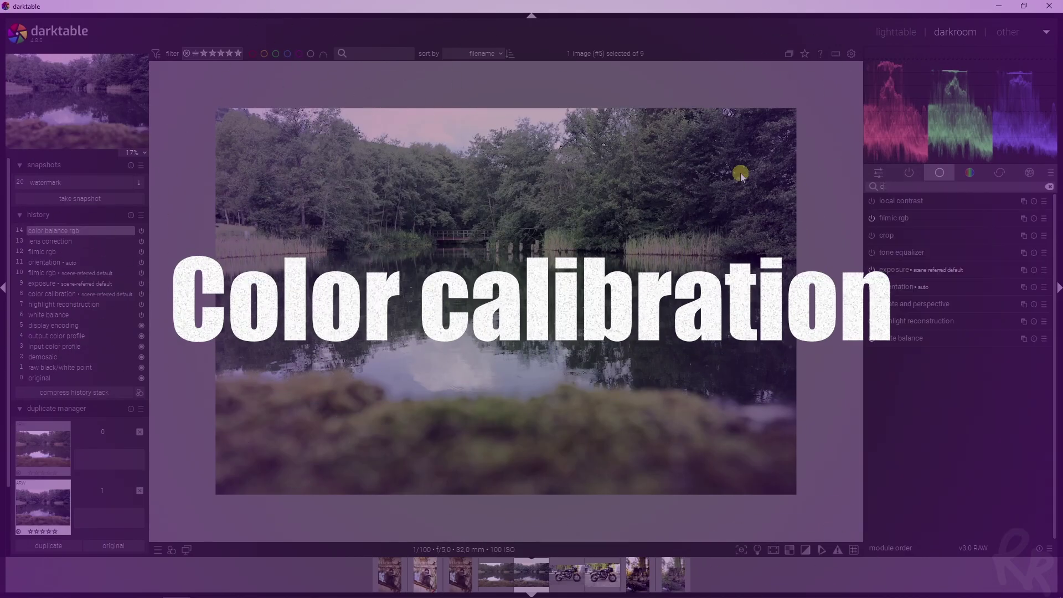
Open color calibration and browse its R, G, B and colorfulness mix tabs
{"action": "type", "text": "olor calibration"}
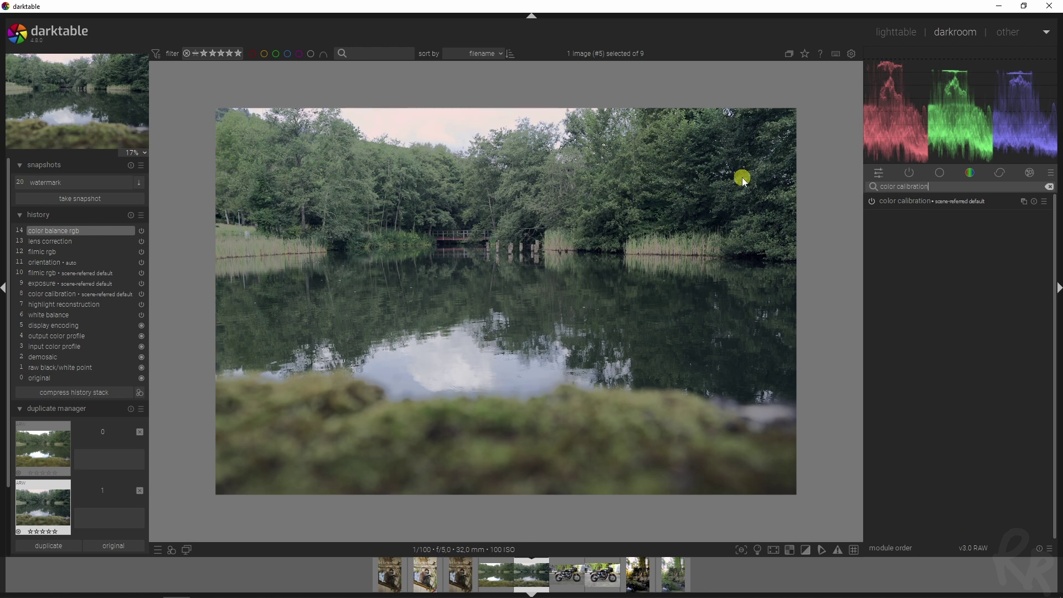
{"action": "left_click", "coordinate": [912, 205]}
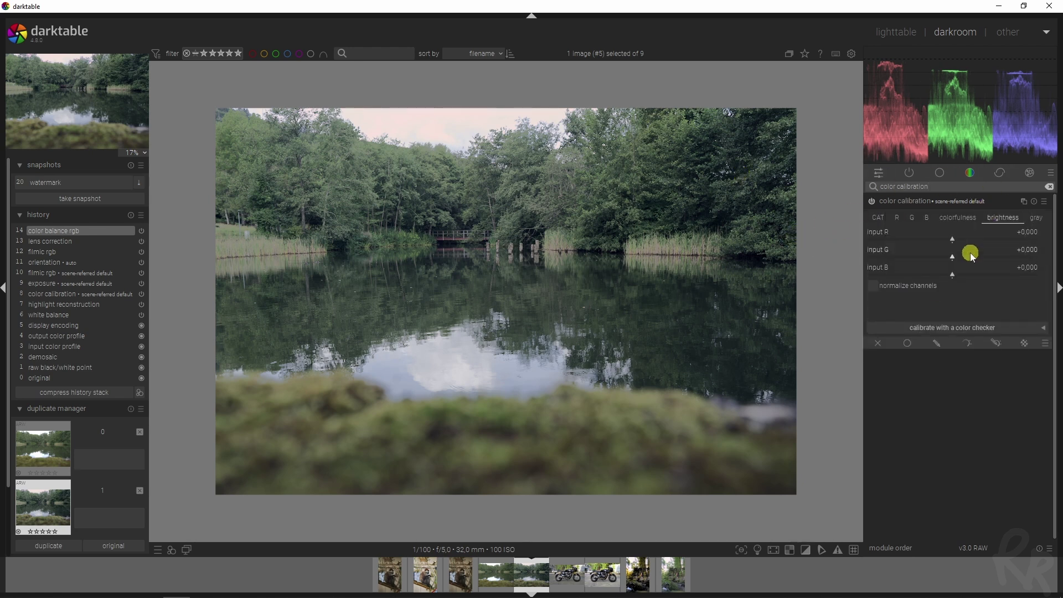
{"action": "left_click", "coordinate": [899, 219]}
{"action": "left_click", "coordinate": [913, 217]}
{"action": "left_click", "coordinate": [927, 218]}
{"action": "left_click", "coordinate": [970, 219]}
{"action": "left_click", "coordinate": [1002, 218]}
Set the brightness mix inputs to G +0.149, B −0.136 and R −0.045
{"action": "left_click_drag", "start_coordinate": [957, 259], "coordinate": [965, 257]}
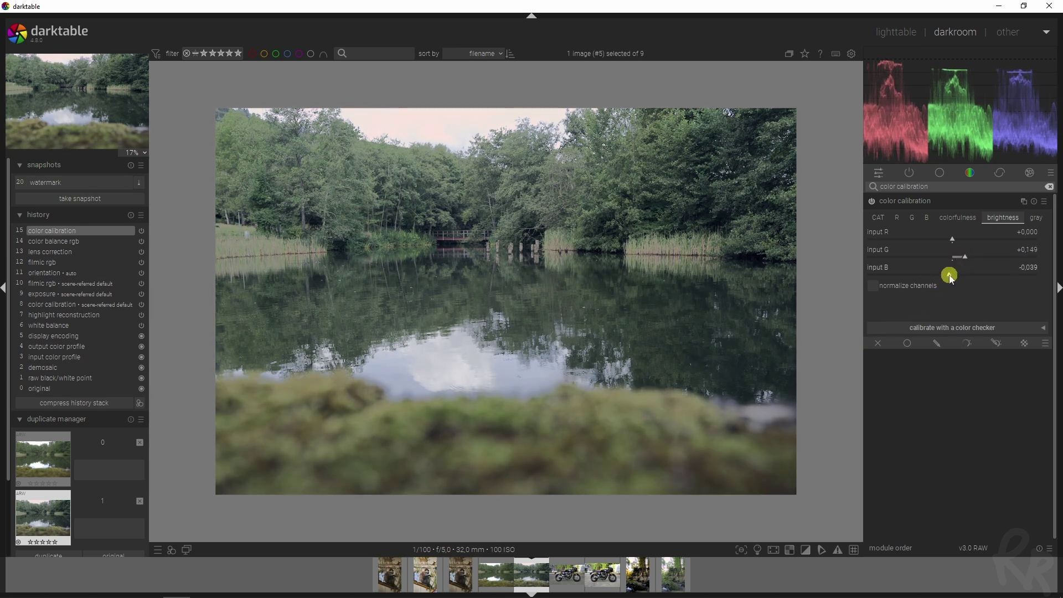
{"action": "left_click_drag", "start_coordinate": [950, 276], "coordinate": [947, 275]}
{"action": "left_click_drag", "start_coordinate": [952, 240], "coordinate": [949, 239]}
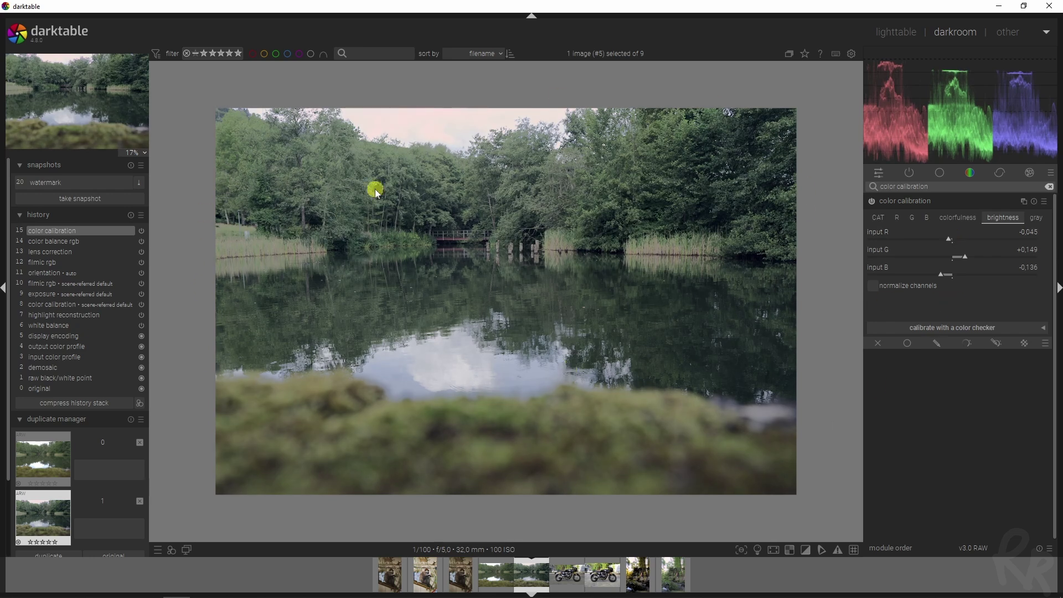
{"action": "left_click_drag", "start_coordinate": [941, 189], "coordinate": [725, 188]}
Add a vignette as a wide 1.718-ratio ellipse, centre lowered, with 54.53% fall-off radius
{"action": "type", "text": "vignett"}
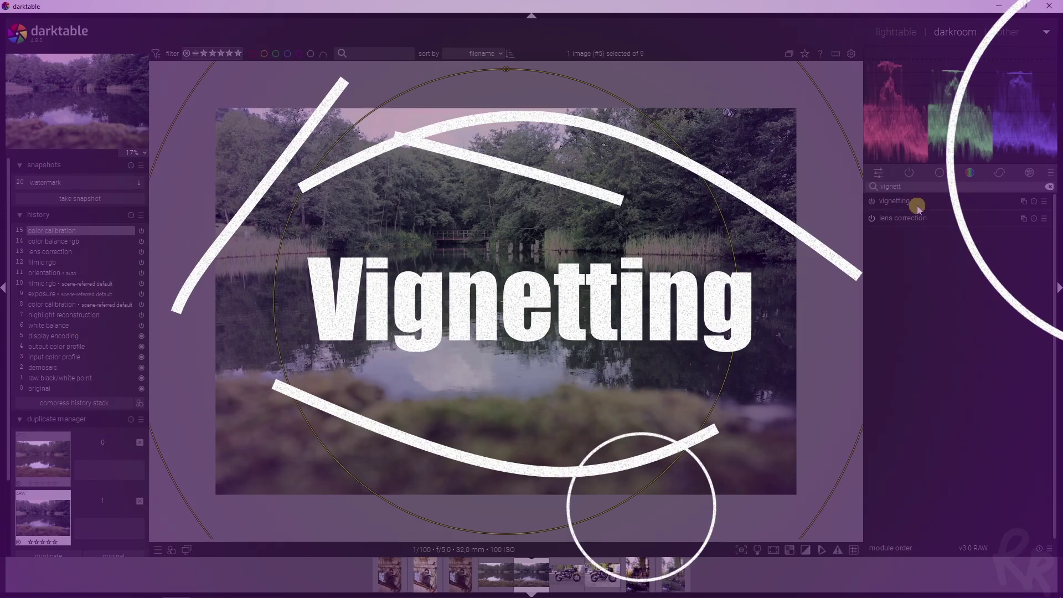
{"action": "left_click", "coordinate": [873, 201]}
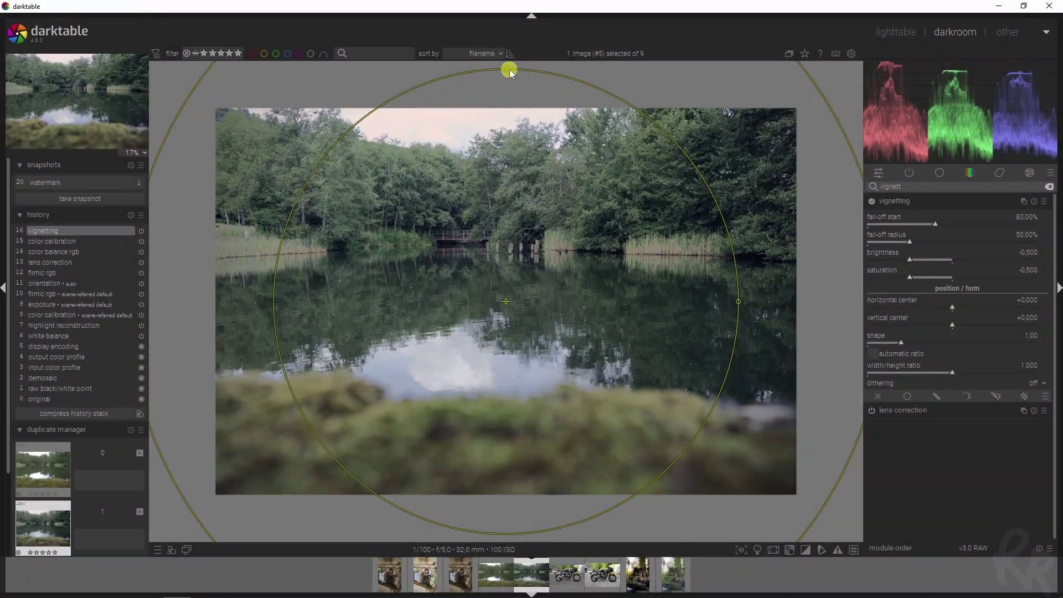
{"action": "left_click_drag", "start_coordinate": [504, 68], "coordinate": [506, 237]}
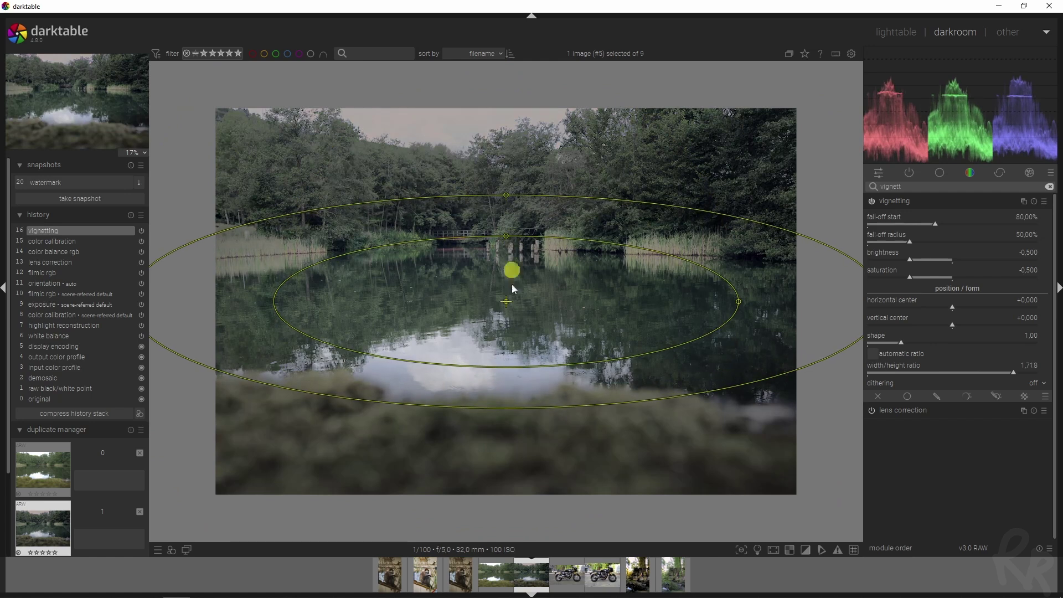
{"action": "left_click_drag", "start_coordinate": [507, 302], "coordinate": [506, 325]}
{"action": "left_click_drag", "start_coordinate": [506, 214], "coordinate": [515, 216]}
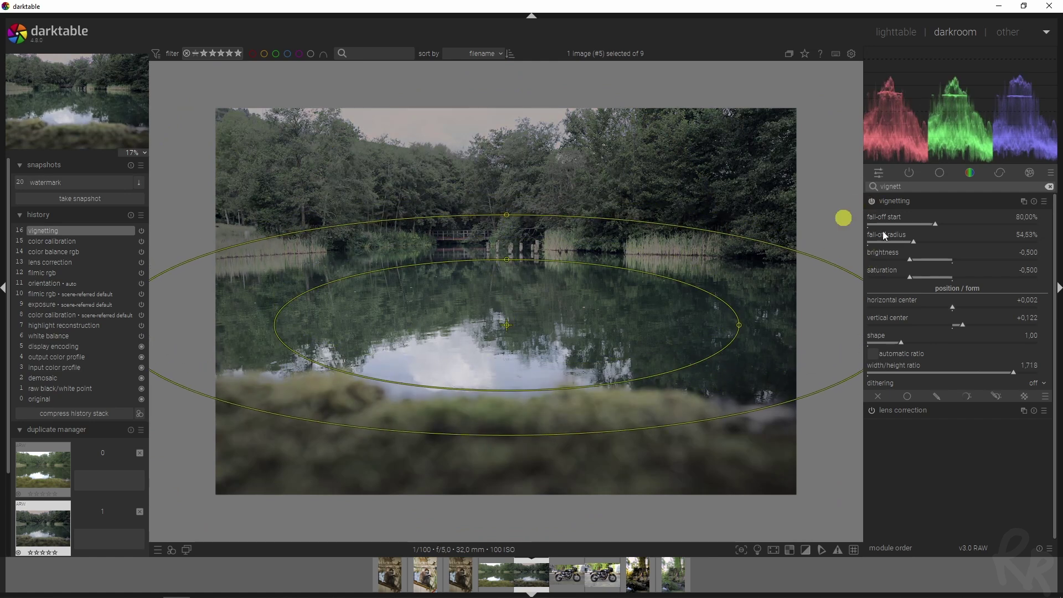
{"action": "left_click", "coordinate": [921, 203]}
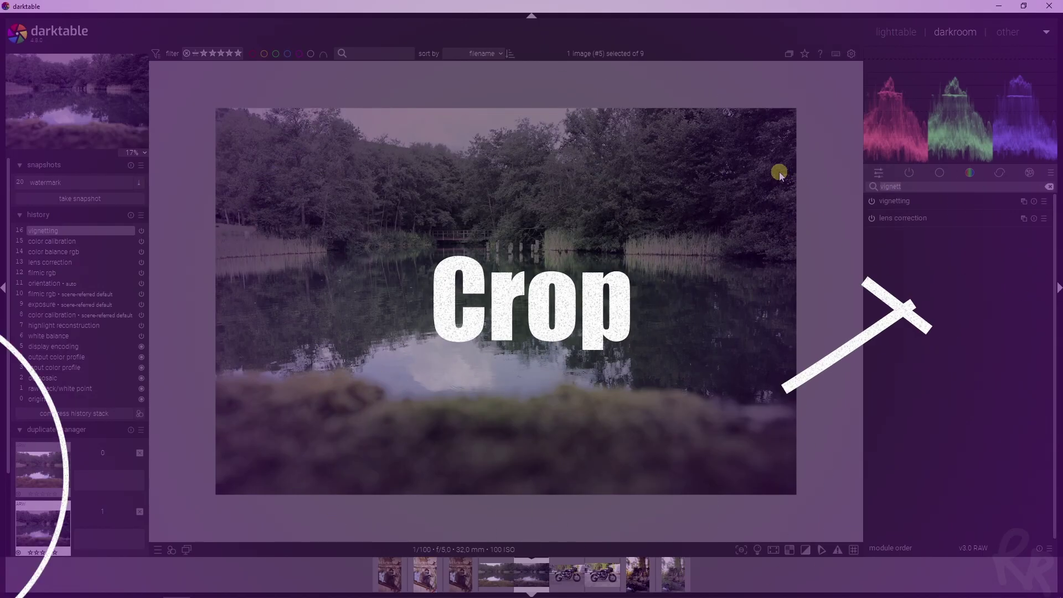
Crop to a 16:9 frame of 6048 × 3402 and shift it upward over the trees
{"action": "type", "text": "crop"}
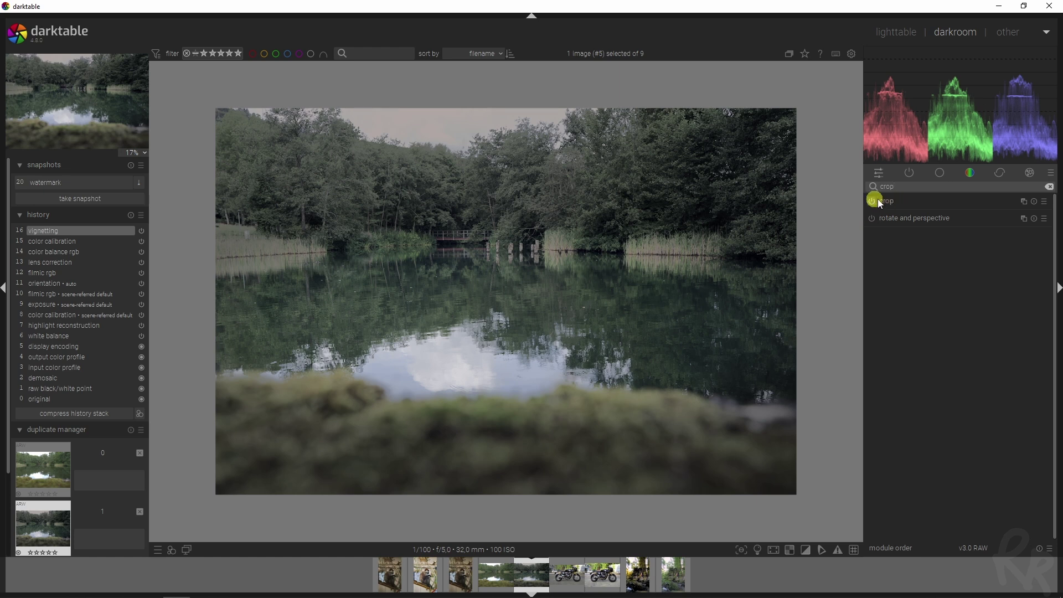
{"action": "left_click", "coordinate": [896, 203]}
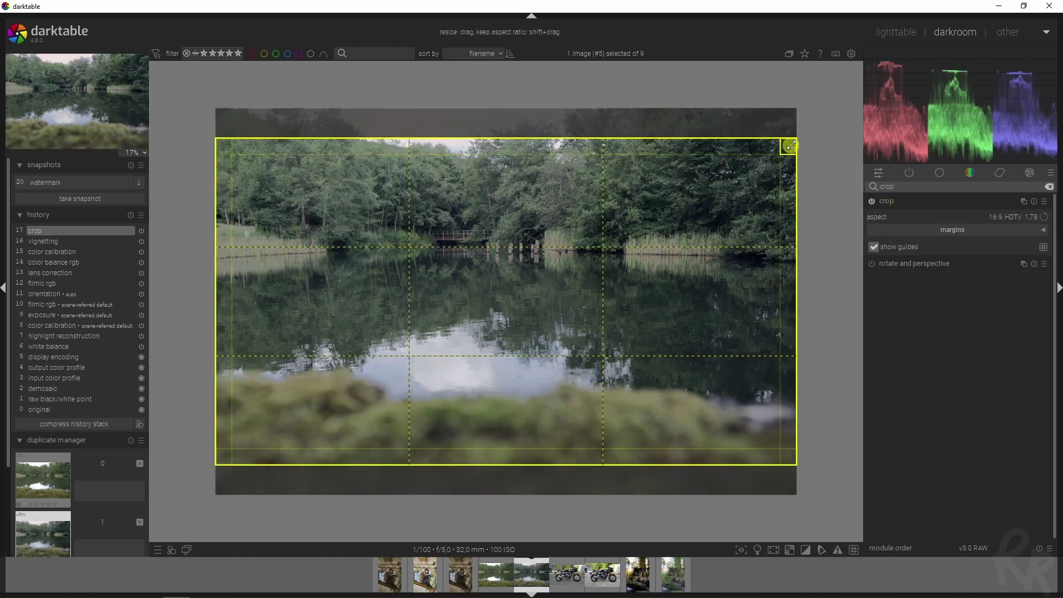
{"action": "left_click_drag", "start_coordinate": [791, 145], "coordinate": [790, 145]}
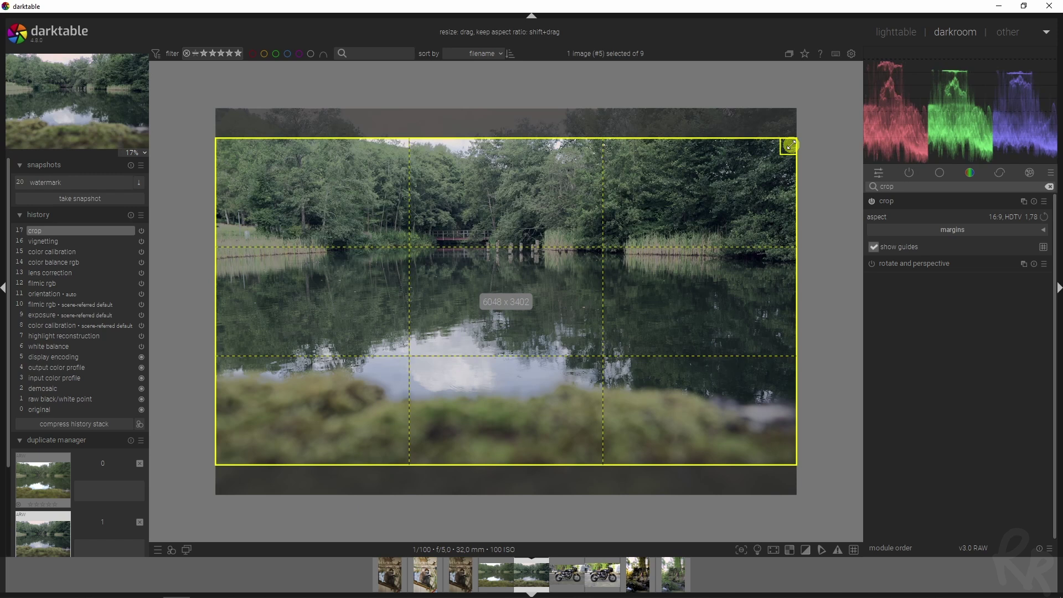
{"action": "left_click_drag", "start_coordinate": [510, 307], "coordinate": [510, 290]}
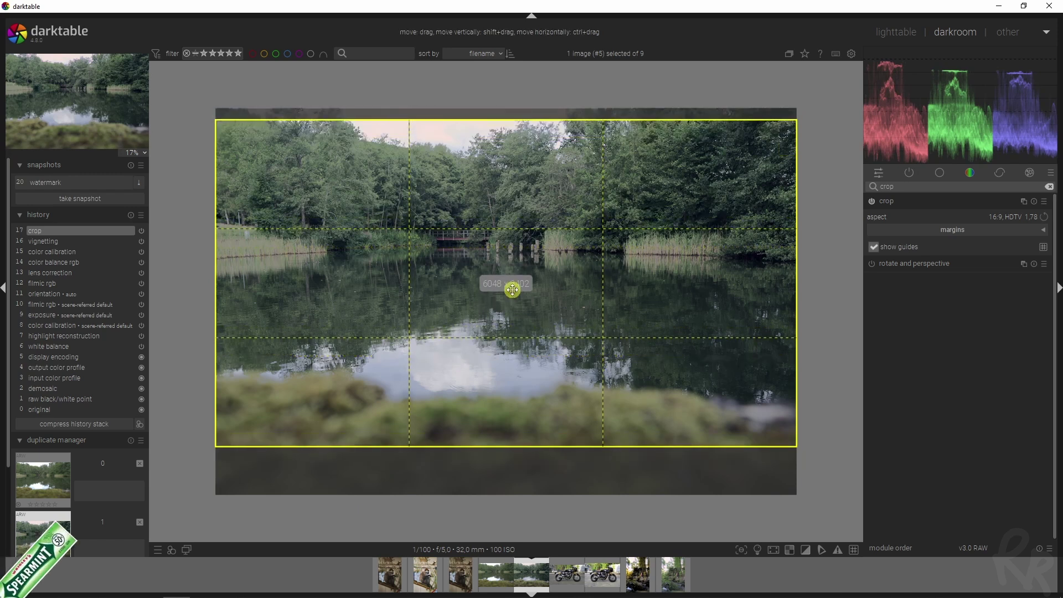
Apply the crop and switch on the tone equalizer
{"action": "left_click", "coordinate": [921, 201]}
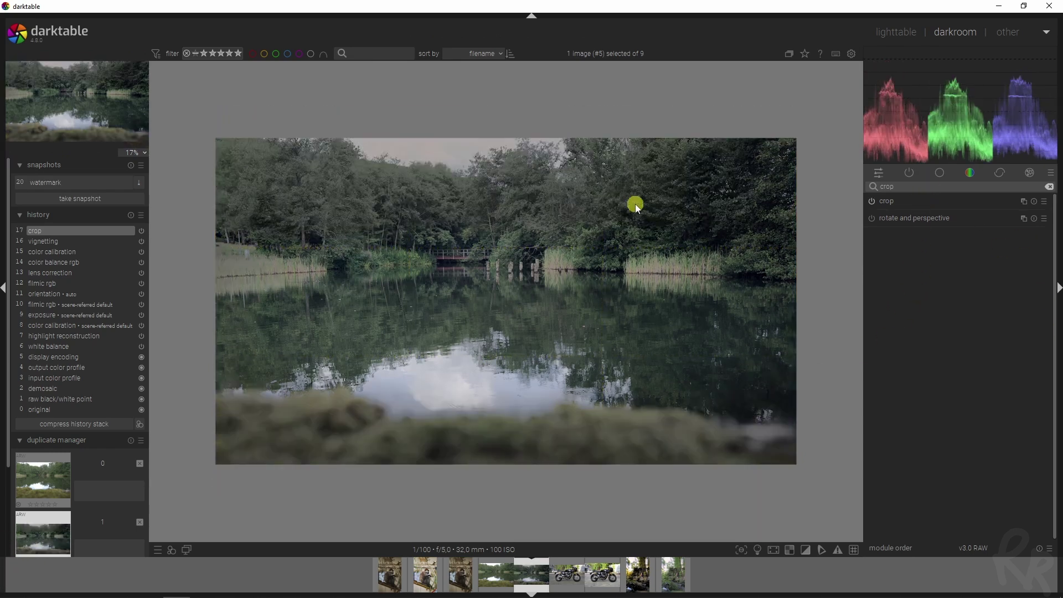
{"action": "double_click", "coordinate": [887, 187]}
{"action": "type", "text": "tone"}
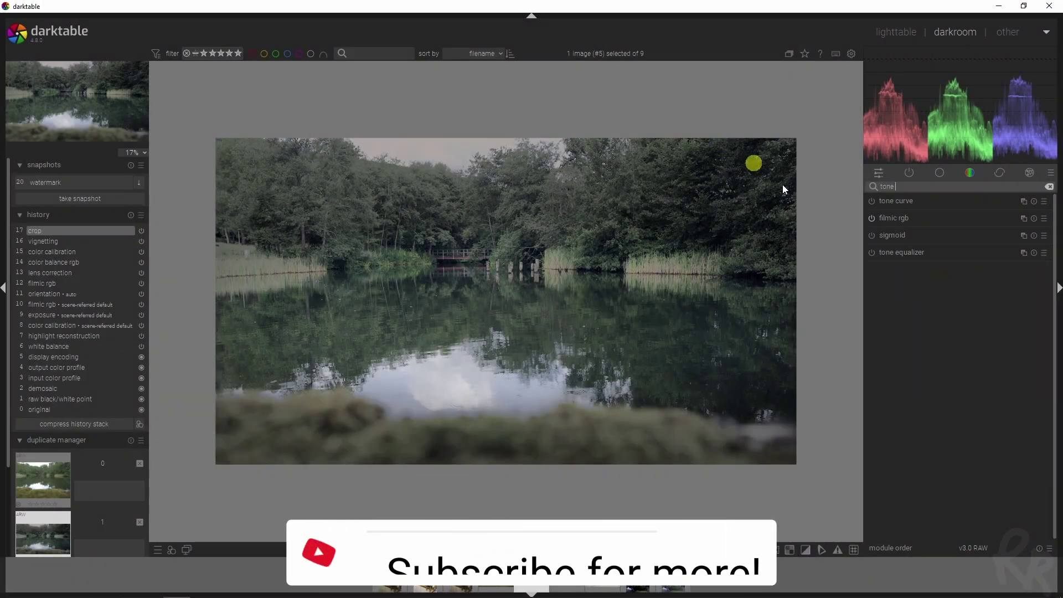
{"action": "left_click", "coordinate": [872, 255]}
{"action": "left_click", "coordinate": [899, 253]}
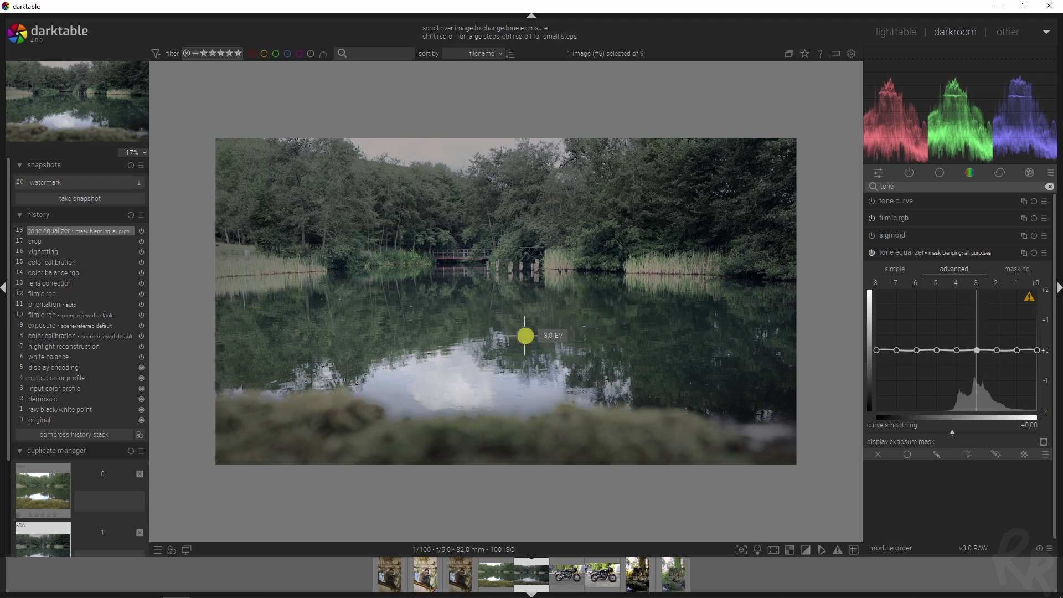
Brighten the water reflections around -3 EV and darken the trees around -4 EV
{"action": "scroll", "coordinate": [523, 335], "scroll_direction": "up", "scroll_amount": 2}
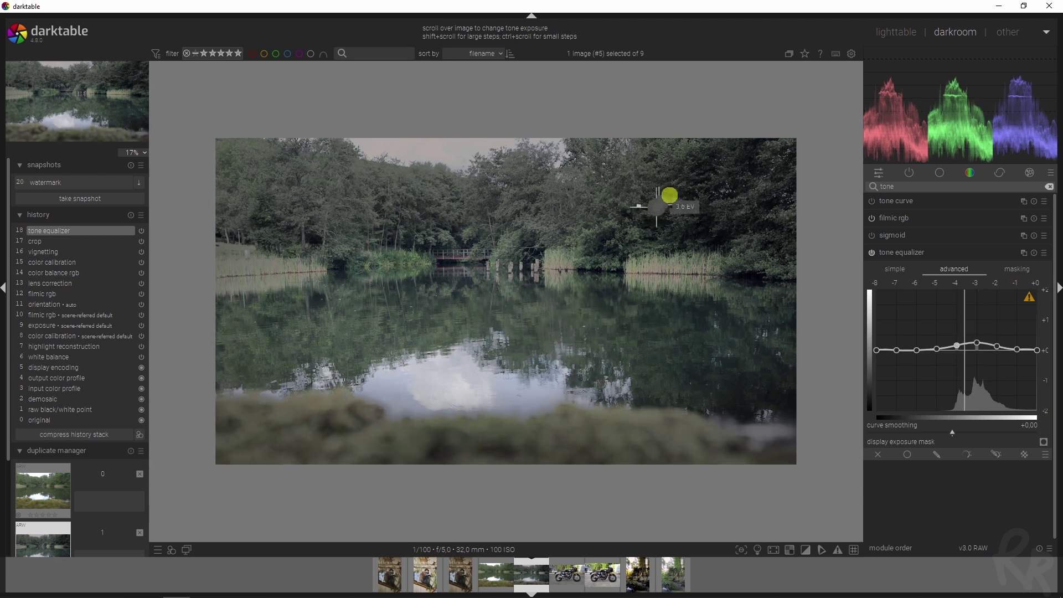
{"action": "scroll", "coordinate": [707, 172], "scroll_direction": "down", "scroll_amount": 2}
{"action": "scroll", "coordinate": [708, 171], "scroll_direction": "down", "scroll_amount": 2}
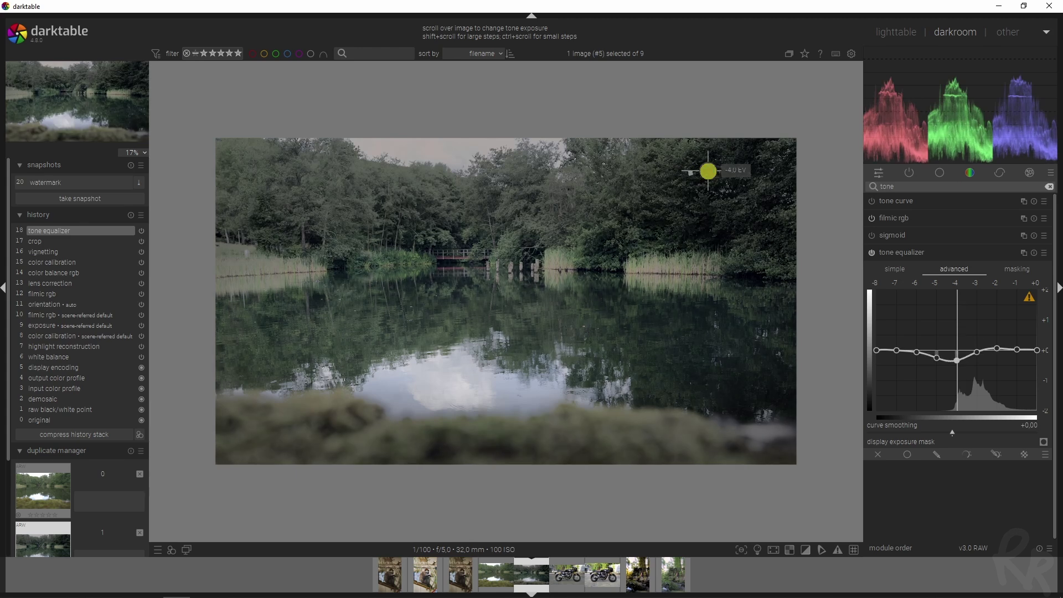
{"action": "scroll", "coordinate": [516, 345], "scroll_direction": "up", "scroll_amount": 2}
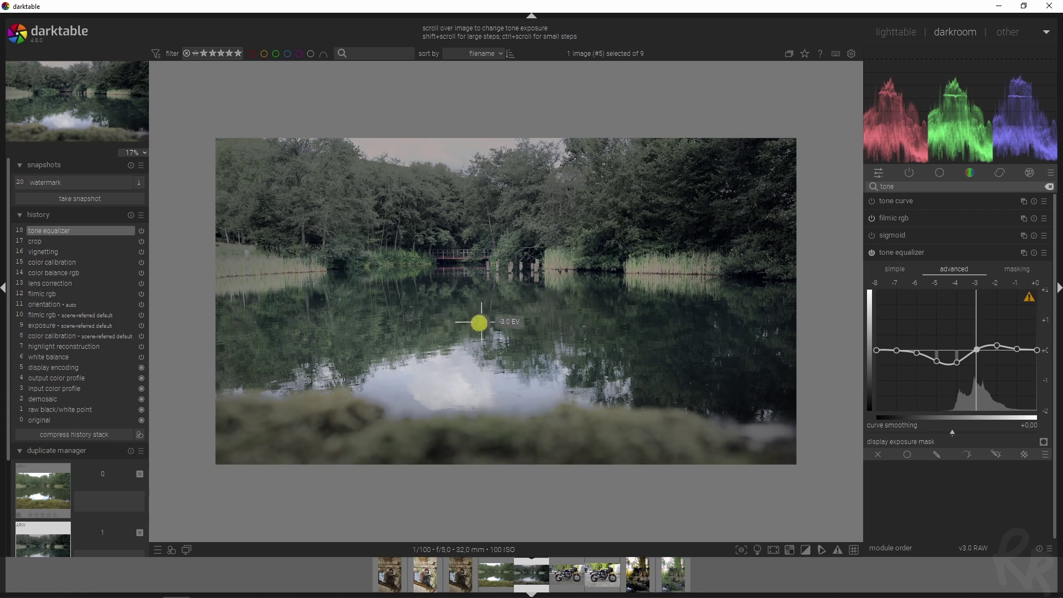
{"action": "left_click", "coordinate": [908, 252]}
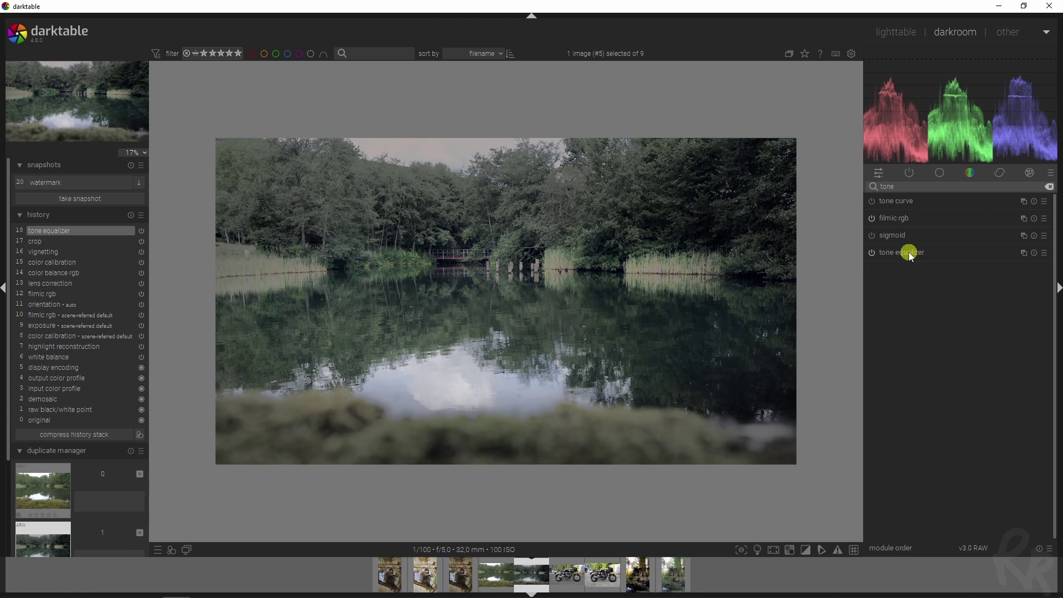
Enable local contrast from the clarity preset with detail raised to 179%
{"action": "type", "text": "local contras"}
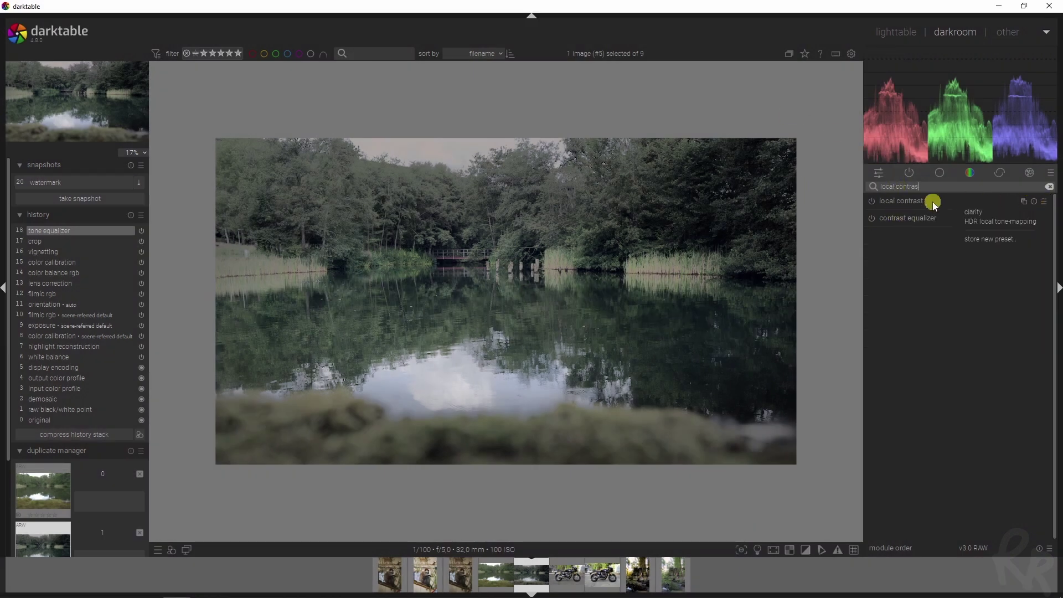
{"action": "left_click", "coordinate": [877, 203]}
{"action": "left_click", "coordinate": [874, 202]}
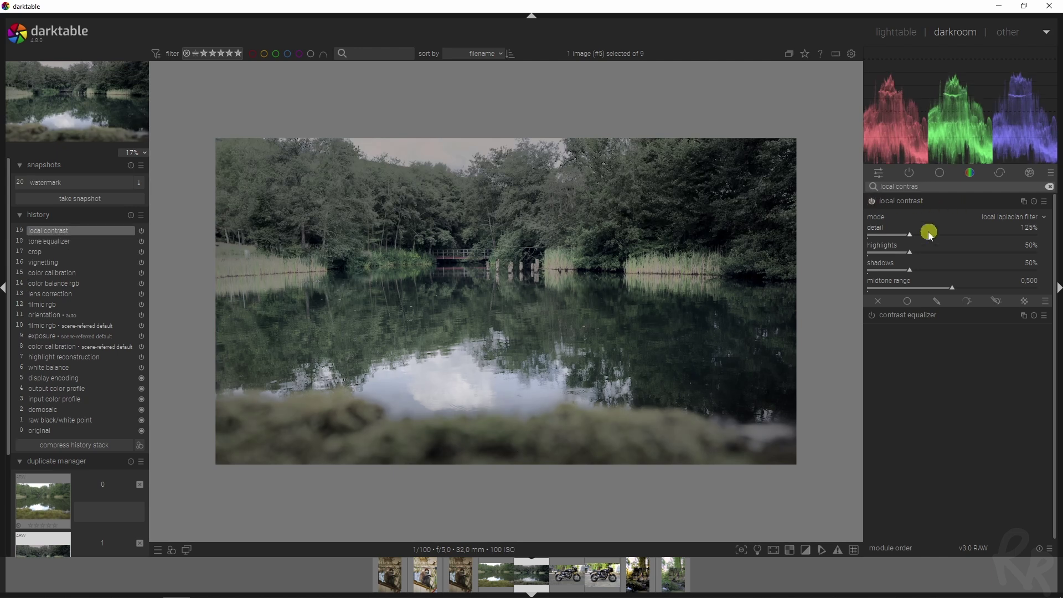
{"action": "left_click_drag", "start_coordinate": [908, 235], "coordinate": [974, 240]}
{"action": "double_click", "coordinate": [975, 239]}
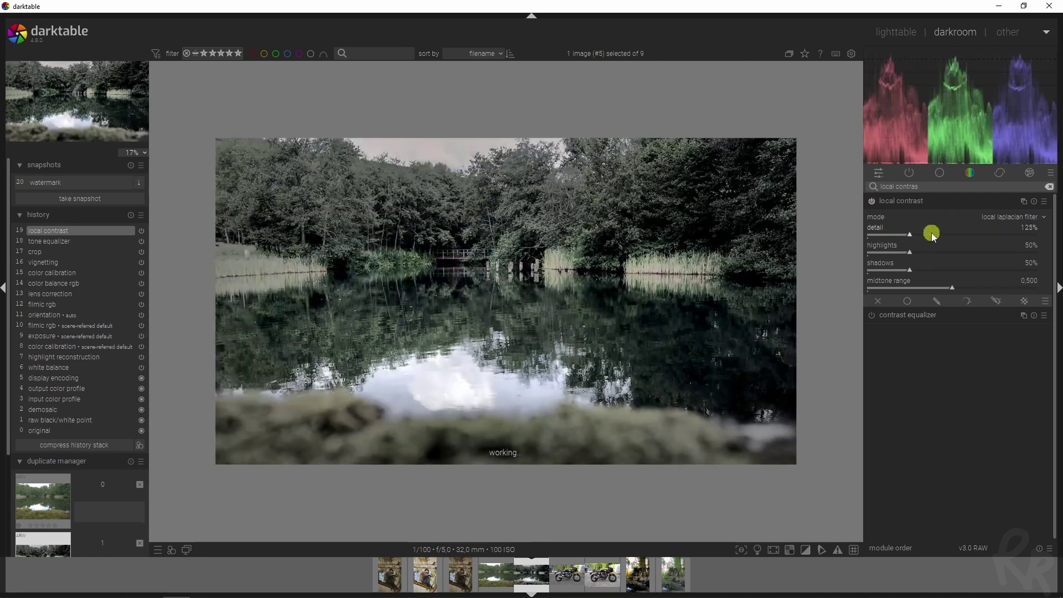
{"action": "left_click", "coordinate": [1045, 202]}
{"action": "left_click", "coordinate": [980, 215]}
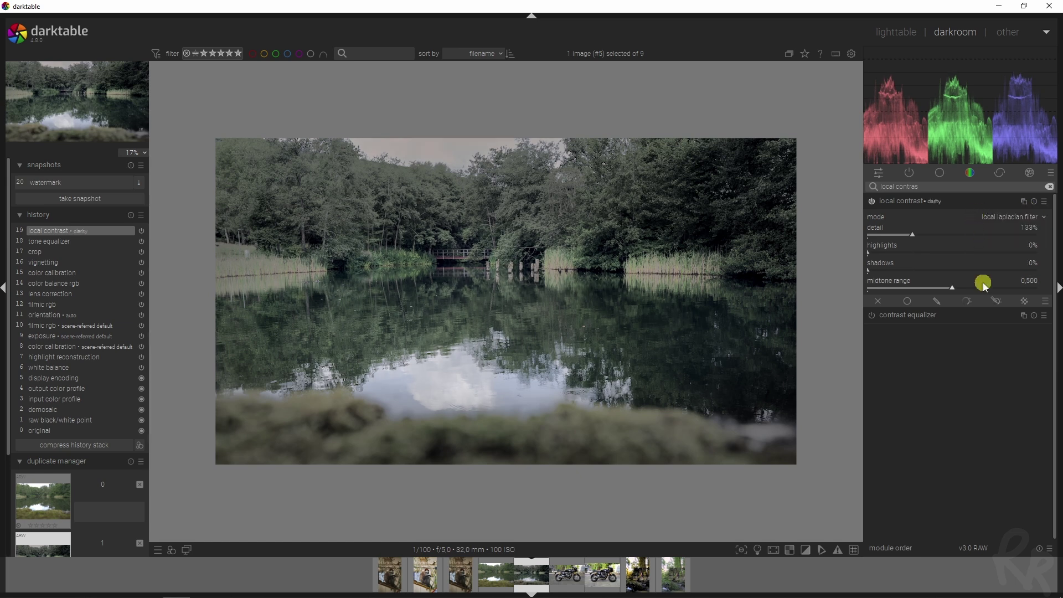
{"action": "left_click_drag", "start_coordinate": [915, 235], "coordinate": [683, 222]}
{"action": "left_click", "coordinate": [911, 202]}
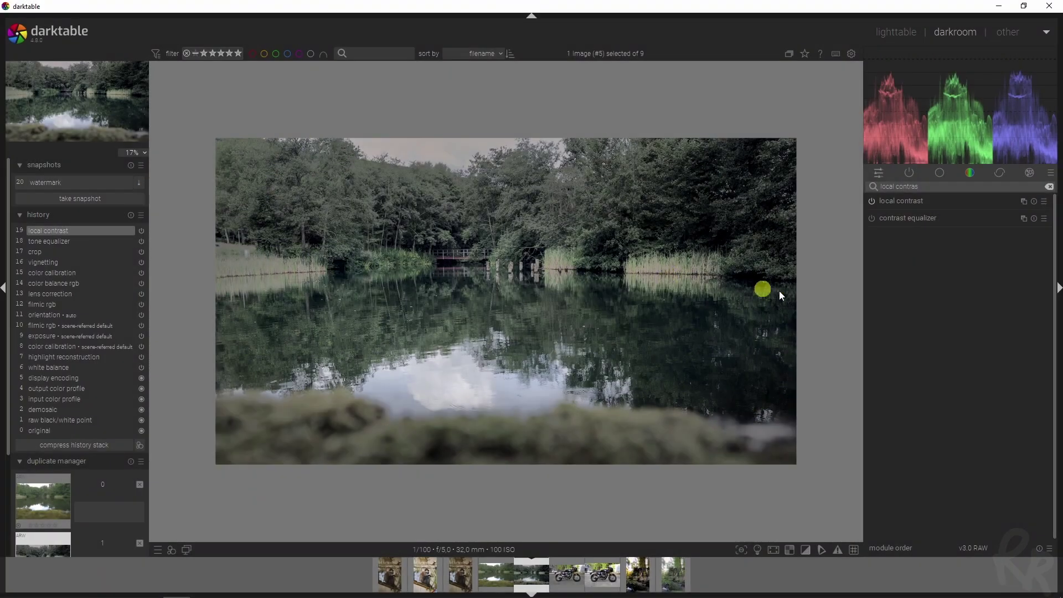
Enable the watermark module and reset its horizontal offset to zero
{"action": "left_click_drag", "start_coordinate": [954, 188], "coordinate": [787, 192]}
{"action": "type", "text": "watermark"}
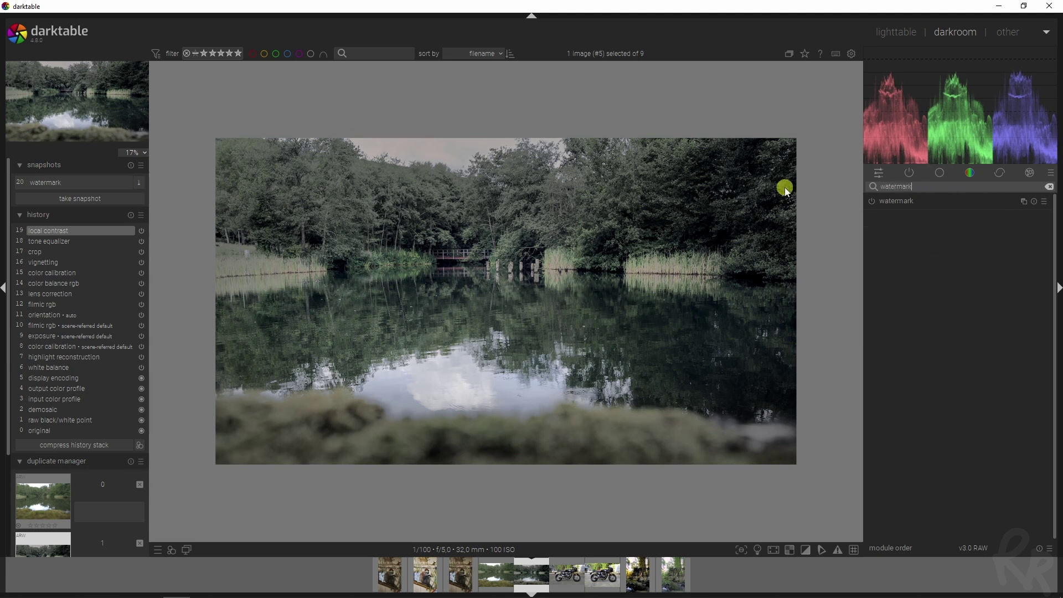
{"action": "left_click", "coordinate": [874, 202]}
{"action": "left_click", "coordinate": [899, 202]}
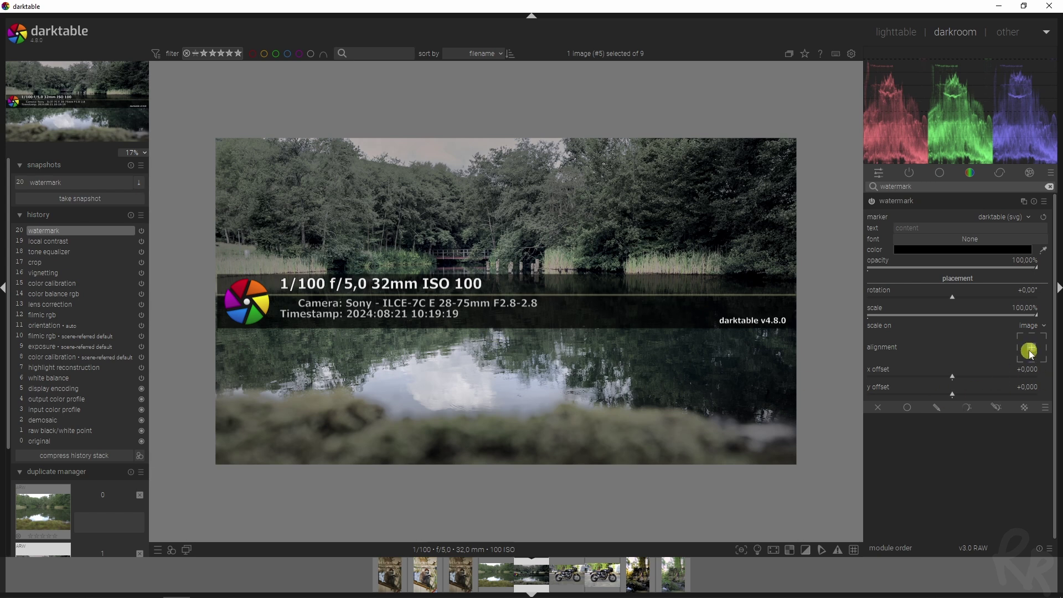
{"action": "mouse_move", "coordinate": [943, 378]}
{"action": "left_mouse_down"}
{"action": "mouse_move", "coordinate": [873, 380]}
{"action": "mouse_move", "coordinate": [1001, 384]}
{"action": "mouse_move", "coordinate": [942, 384]}
{"action": "mouse_move", "coordinate": [921, 396]}
{"action": "mouse_move", "coordinate": [982, 396]}
{"action": "mouse_move", "coordinate": [952, 395]}
{"action": "left_mouse_up"}
{"action": "double_click", "coordinate": [948, 377]}
Choose the 'Missing Lake (svg)' marker for the watermark
{"action": "left_click", "coordinate": [1007, 217]}
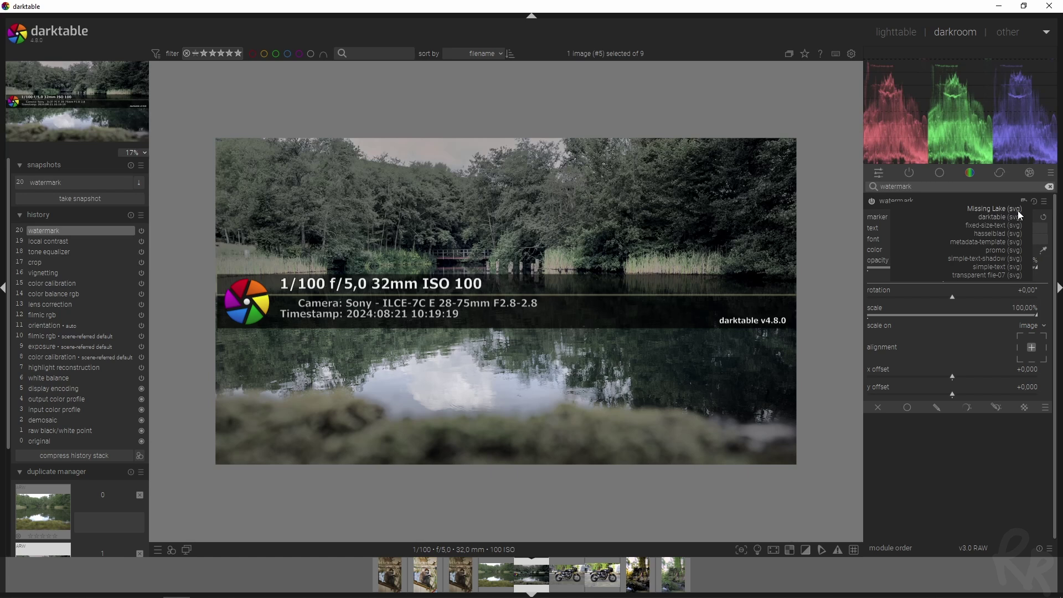
{"action": "left_click_drag", "start_coordinate": [1045, 214], "coordinate": [1056, 229]}
{"action": "left_click_drag", "start_coordinate": [1057, 221], "coordinate": [1052, 221]}
{"action": "left_click", "coordinate": [995, 210]}
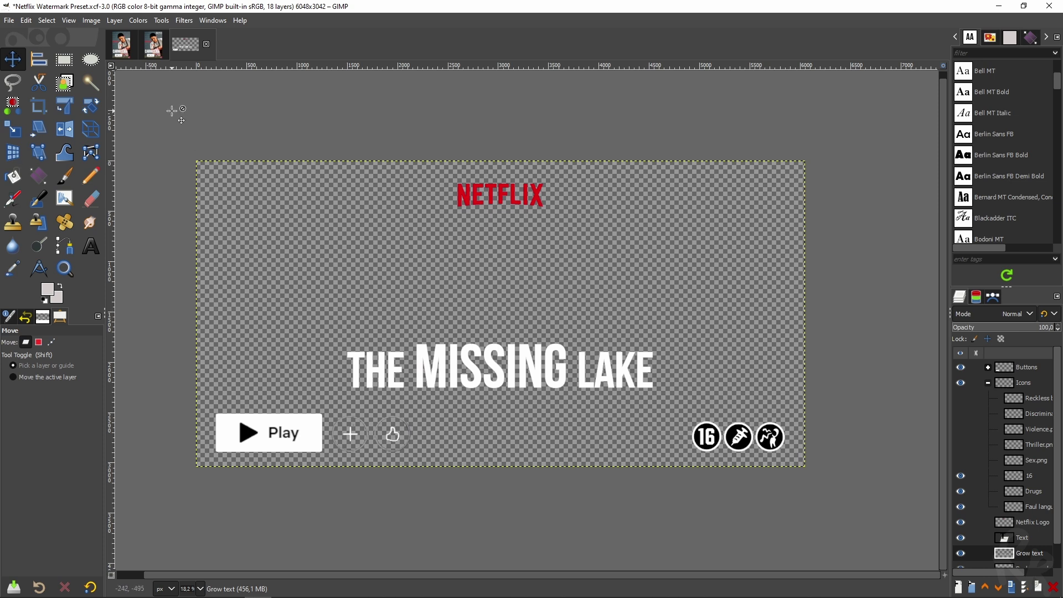
Set up a 6048×3042 new image filled with transparency, then cancel it
{"action": "left_click", "coordinate": [6, 19]}
{"action": "left_click", "coordinate": [22, 38]}
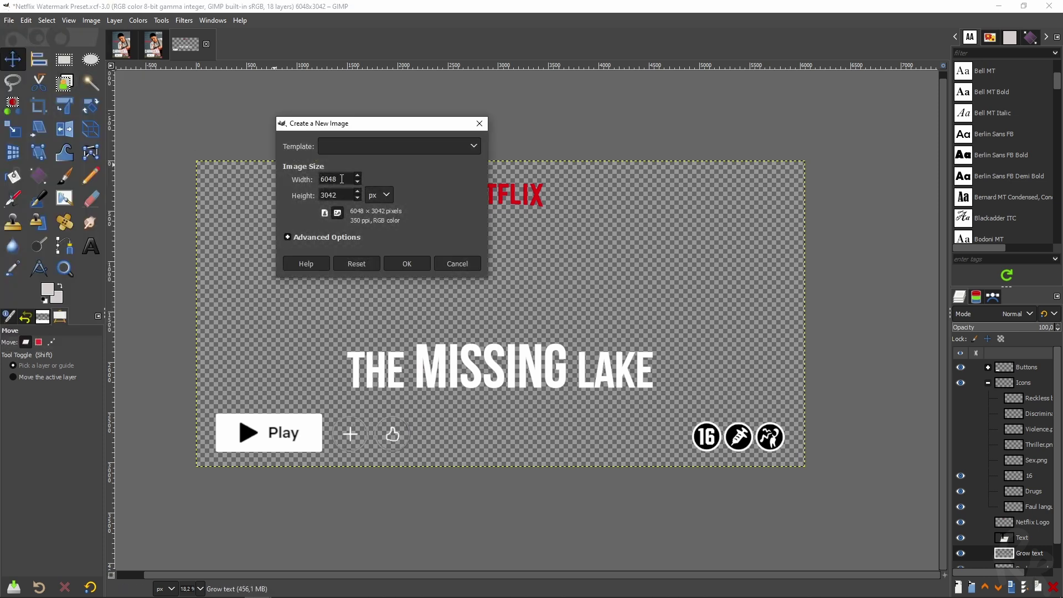
{"action": "key", "text": "Tab"}
{"action": "left_click", "coordinate": [326, 238]}
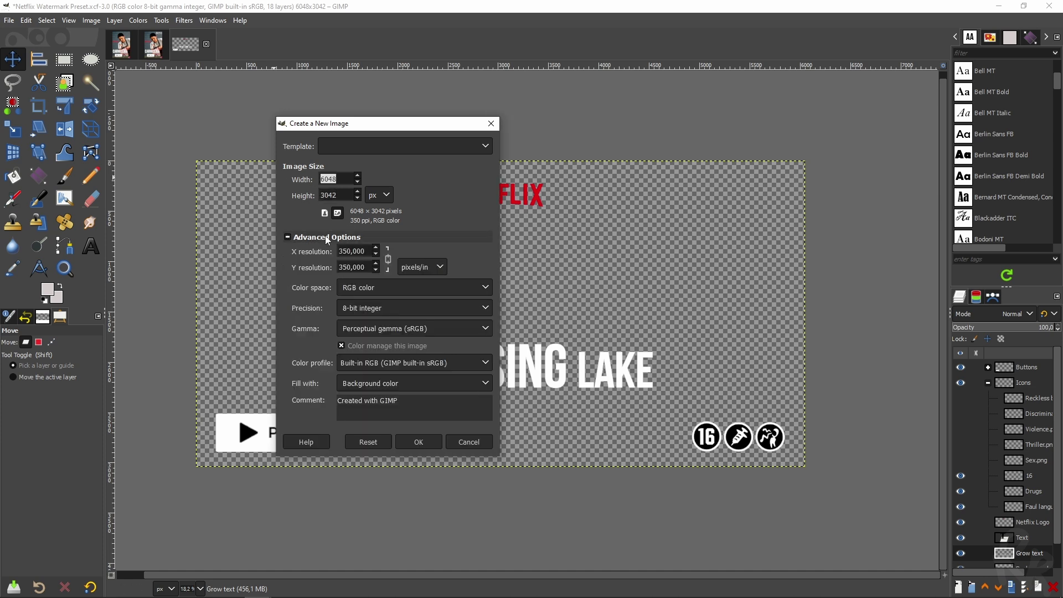
{"action": "left_click", "coordinate": [437, 383]}
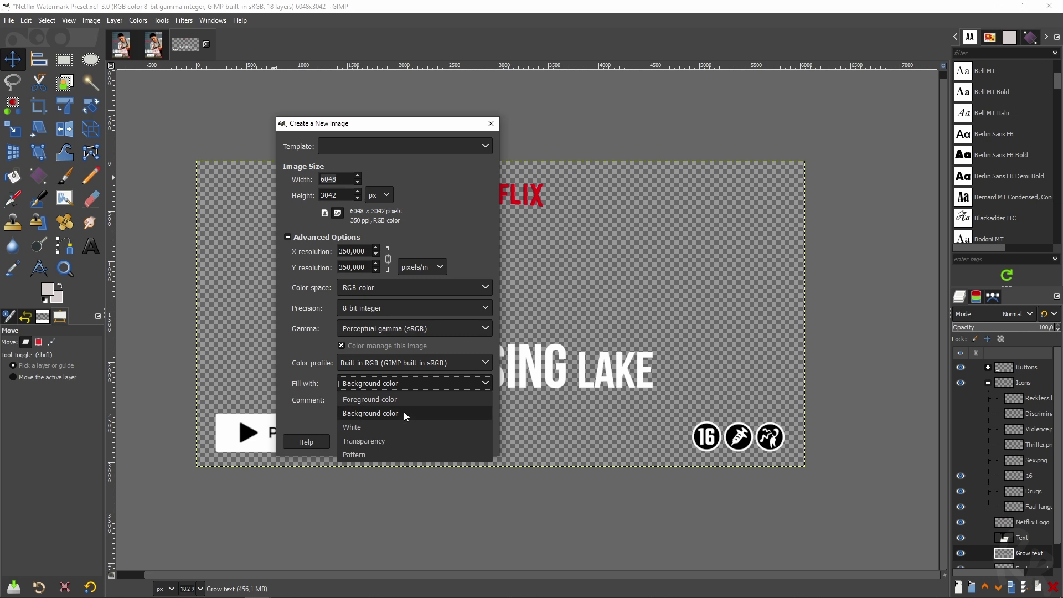
{"action": "left_click", "coordinate": [392, 441]}
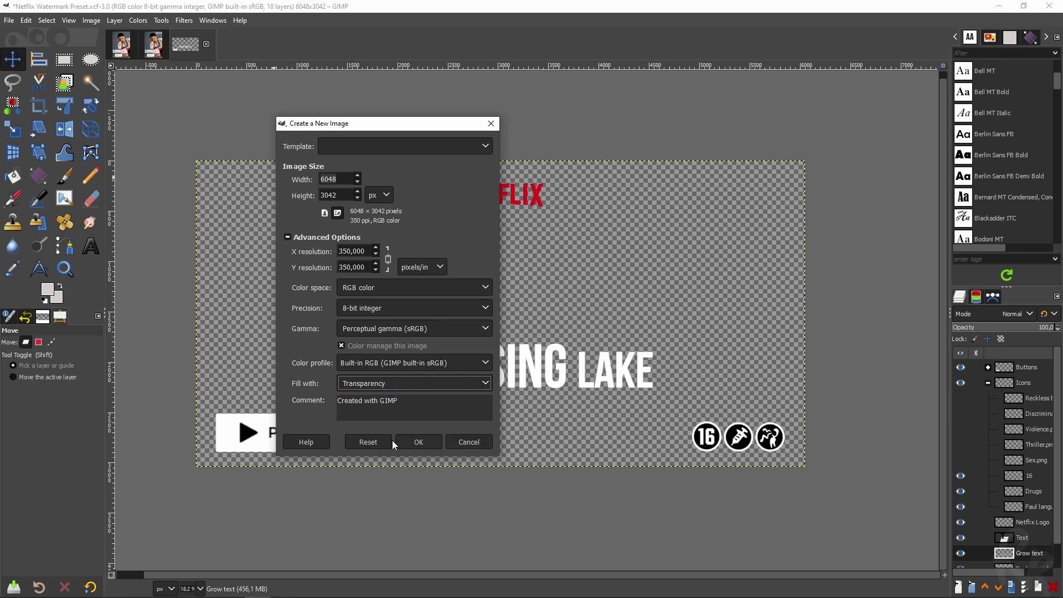
{"action": "left_click", "coordinate": [458, 442]}
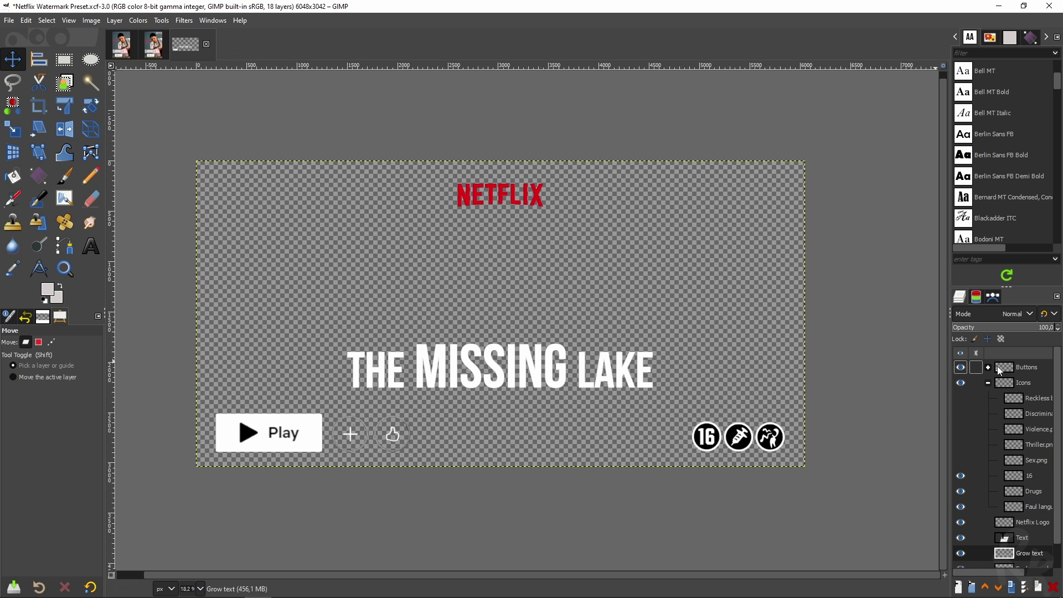
Create the 6048×3042 transparent image and accept the large-size warning
{"action": "left_click", "coordinate": [9, 21]}
{"action": "left_click", "coordinate": [14, 32]}
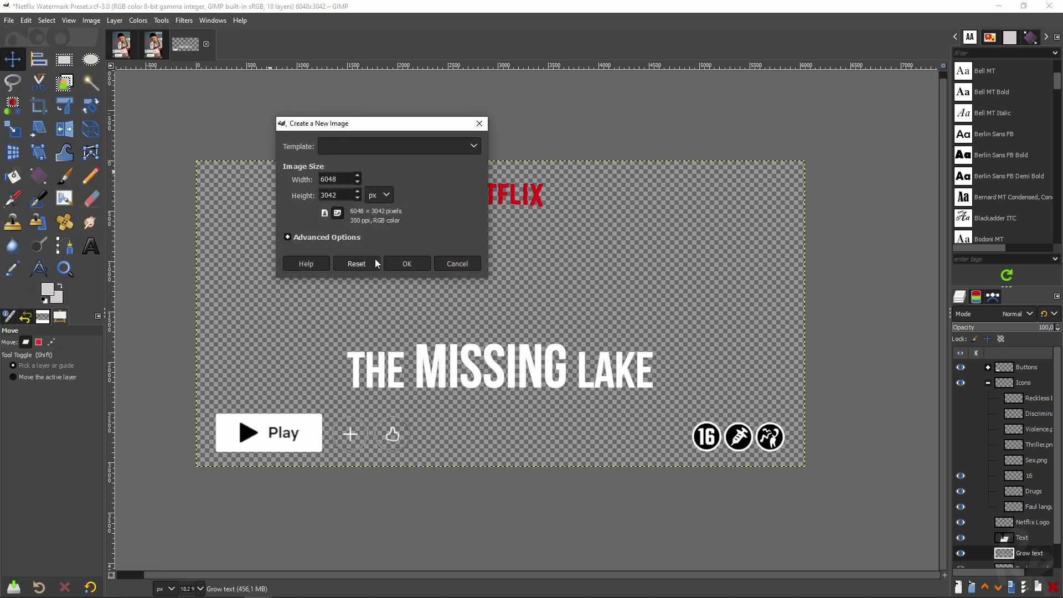
{"action": "left_click", "coordinate": [326, 237]}
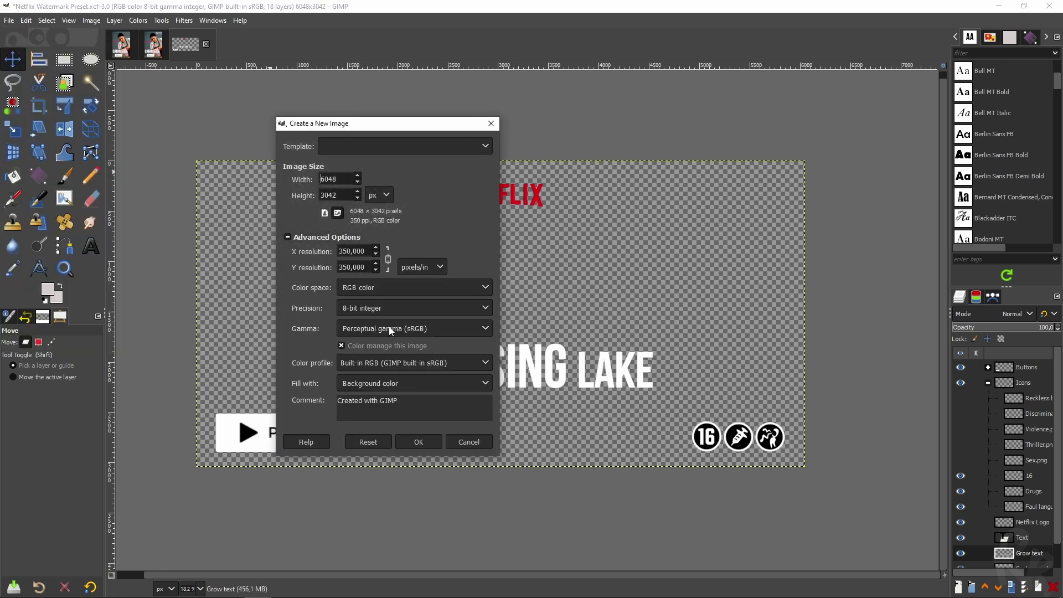
{"action": "left_click", "coordinate": [391, 380]}
{"action": "left_click", "coordinate": [398, 440]}
{"action": "left_click", "coordinate": [419, 442]}
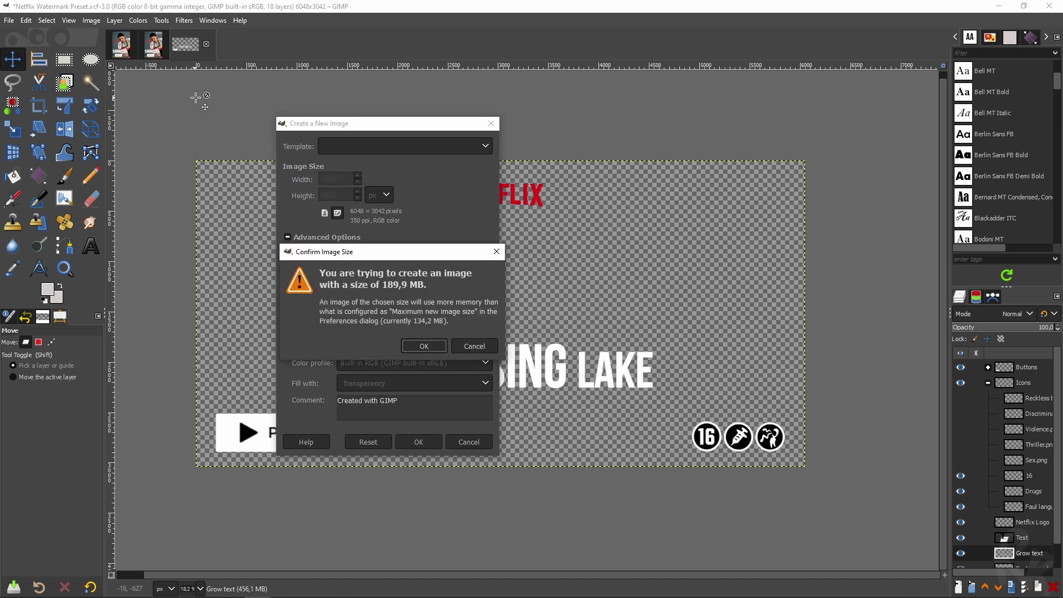
{"action": "left_click", "coordinate": [433, 353]}
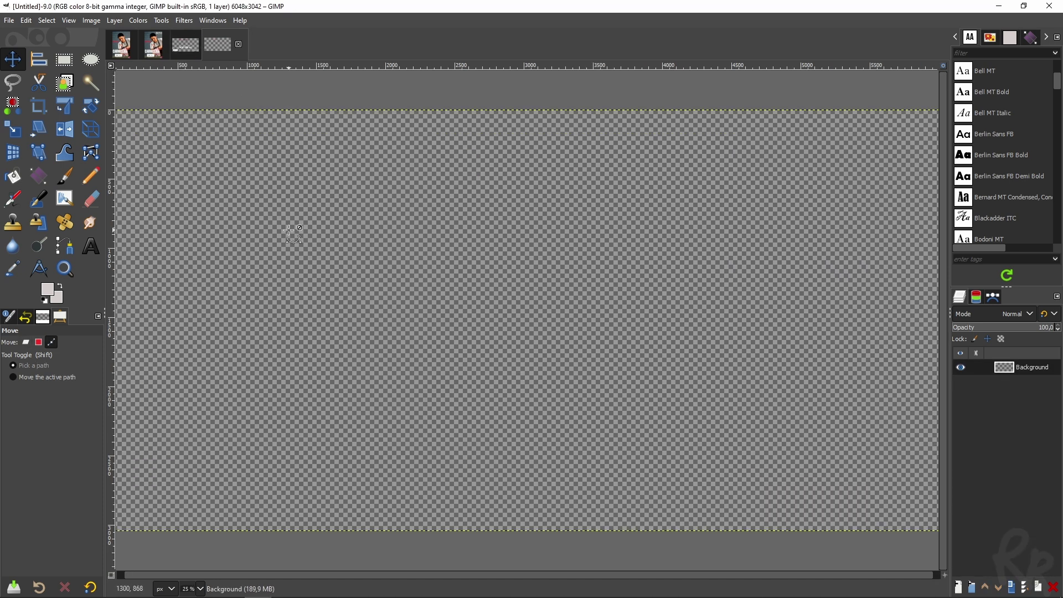
Copy the Buttons group into the untitled image and move the Play button lower left
{"action": "scroll", "coordinate": [285, 228], "scroll_direction": "down", "scroll_amount": 2}
{"action": "left_click", "coordinate": [188, 49]}
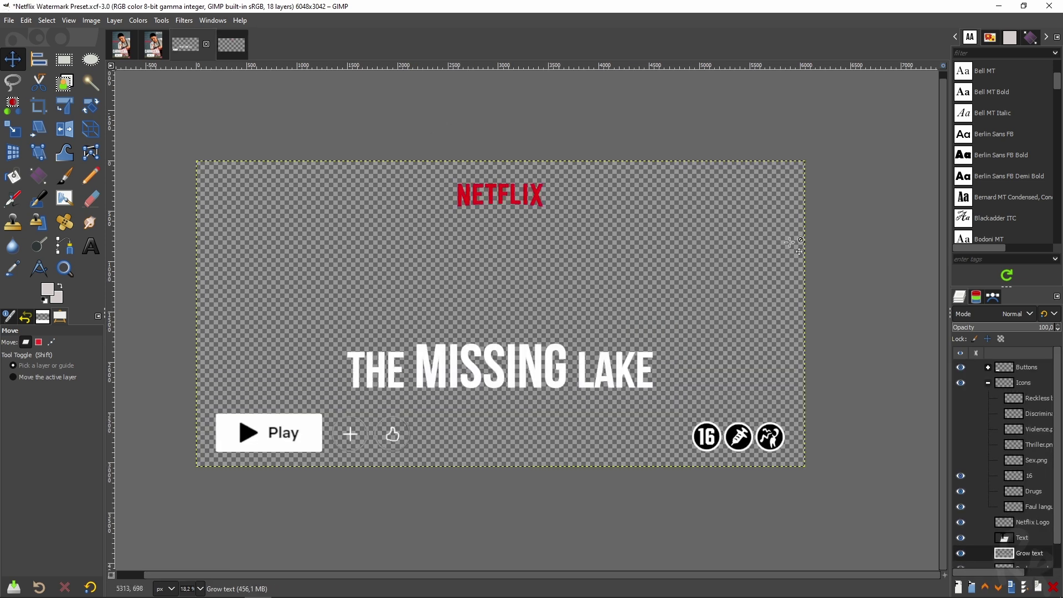
{"action": "left_click_drag", "start_coordinate": [1030, 369], "coordinate": [385, 288]}
{"action": "left_click", "coordinate": [988, 368]}
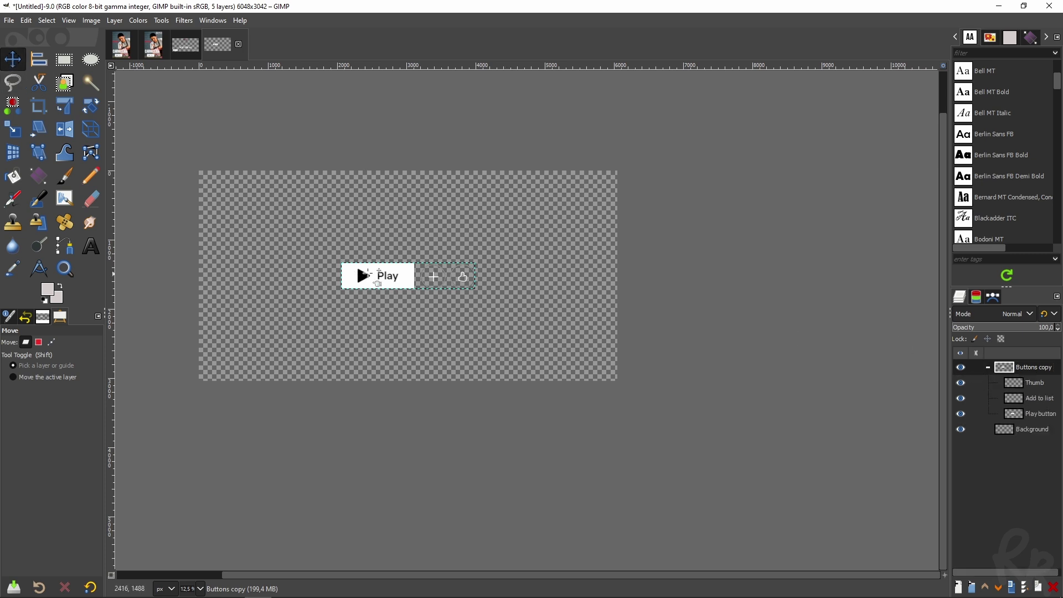
{"action": "left_click_drag", "start_coordinate": [350, 271], "coordinate": [227, 339]}
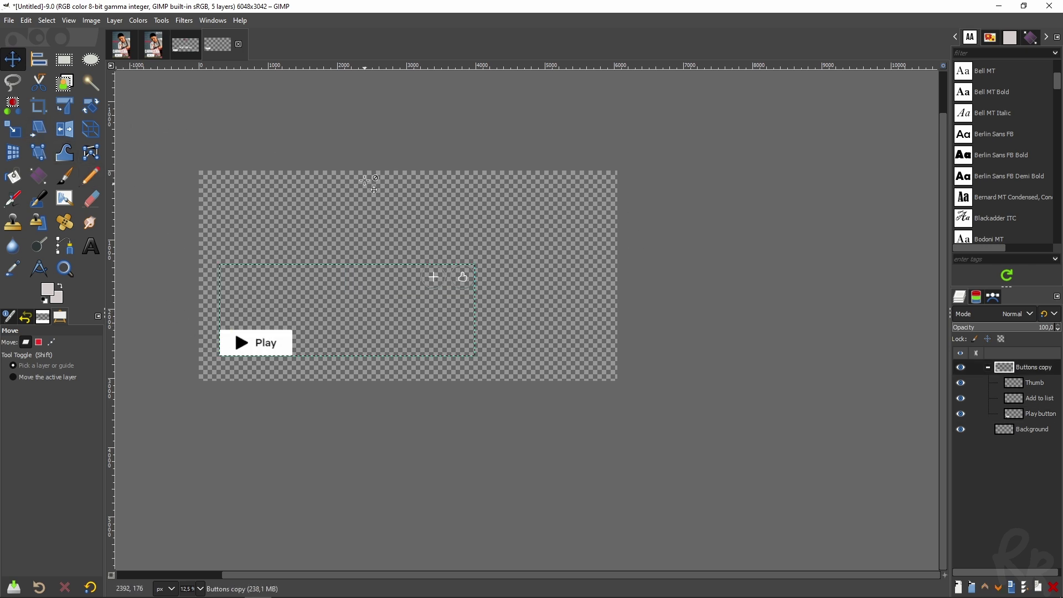
Scale the copied Play button to 1424 × 511 px
{"action": "left_click", "coordinate": [14, 129]}
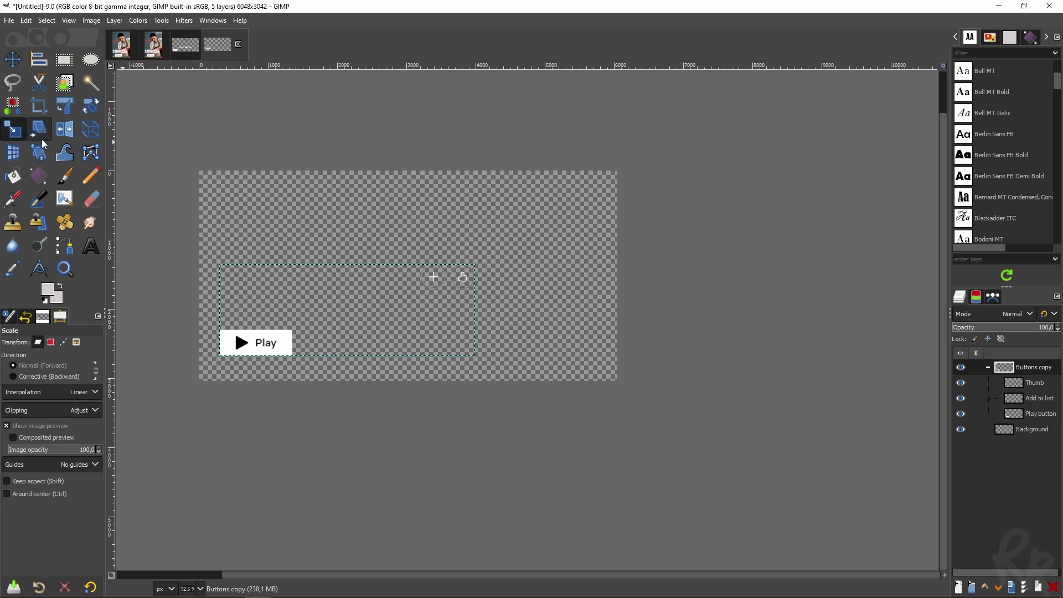
{"action": "left_click", "coordinate": [977, 414]}
{"action": "left_click", "coordinate": [268, 342]}
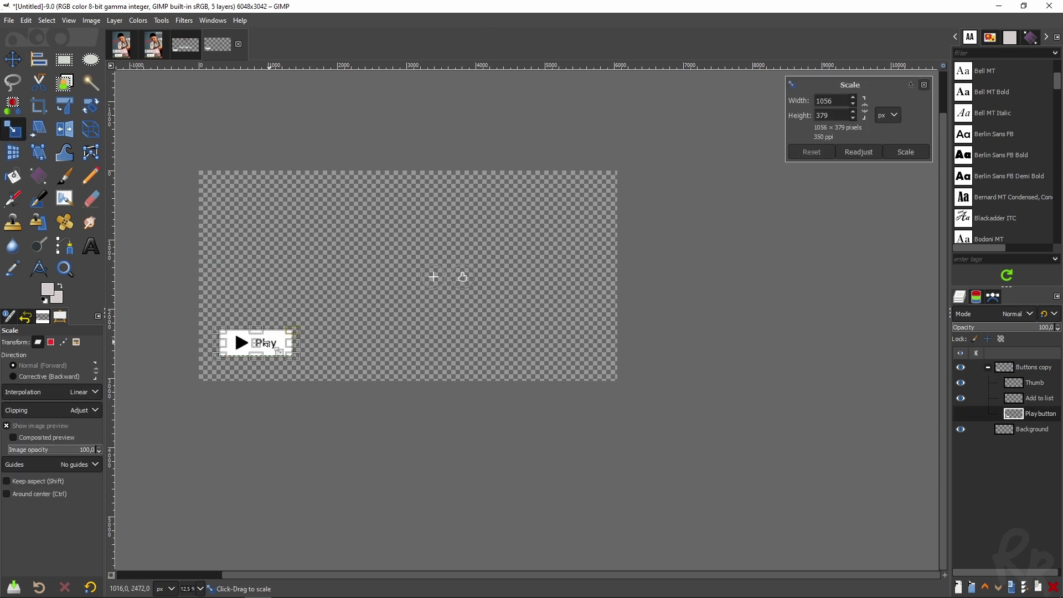
{"action": "left_click_drag", "start_coordinate": [294, 331], "coordinate": [97, 370]}
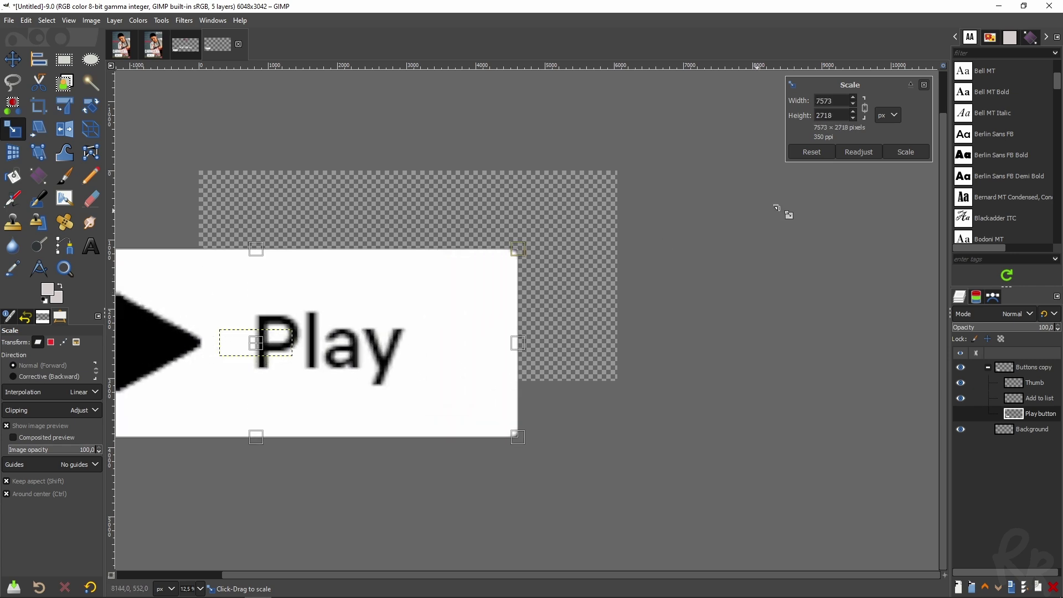
{"action": "left_click_drag", "start_coordinate": [777, 208], "coordinate": [320, 327]}
{"action": "left_click", "coordinate": [902, 154]}
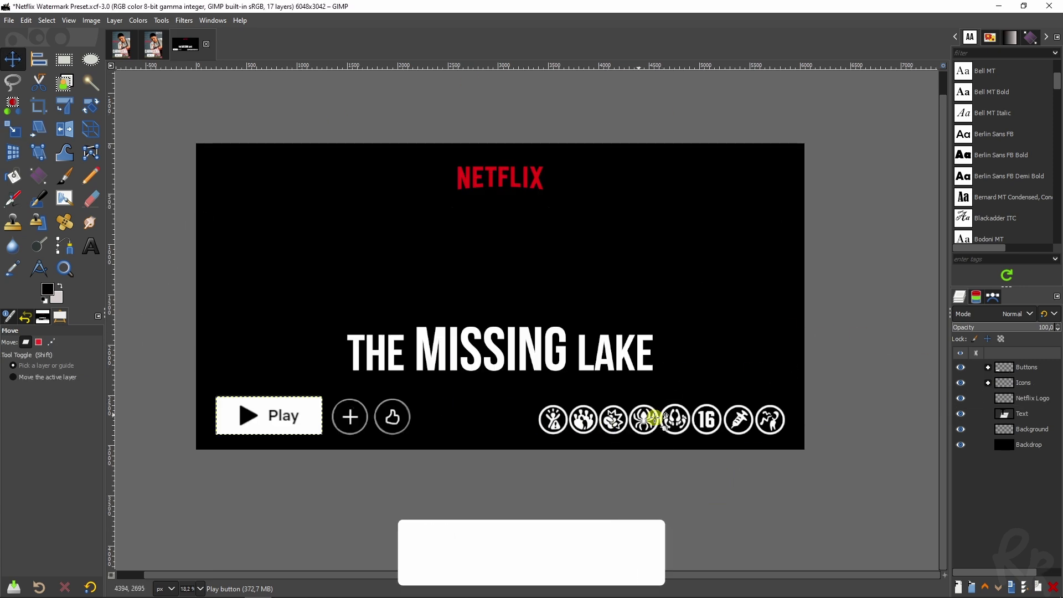
Hide five rating icons, including Sex.png, leaving 16 and Drugs visible
{"action": "left_click", "coordinate": [988, 382]}
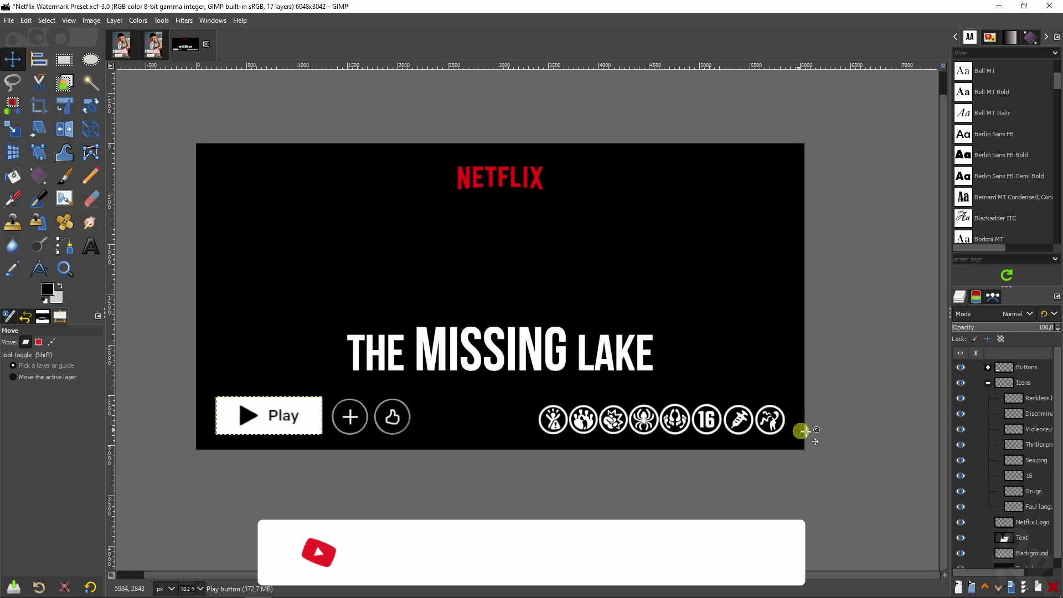
{"action": "left_click", "coordinate": [961, 491]}
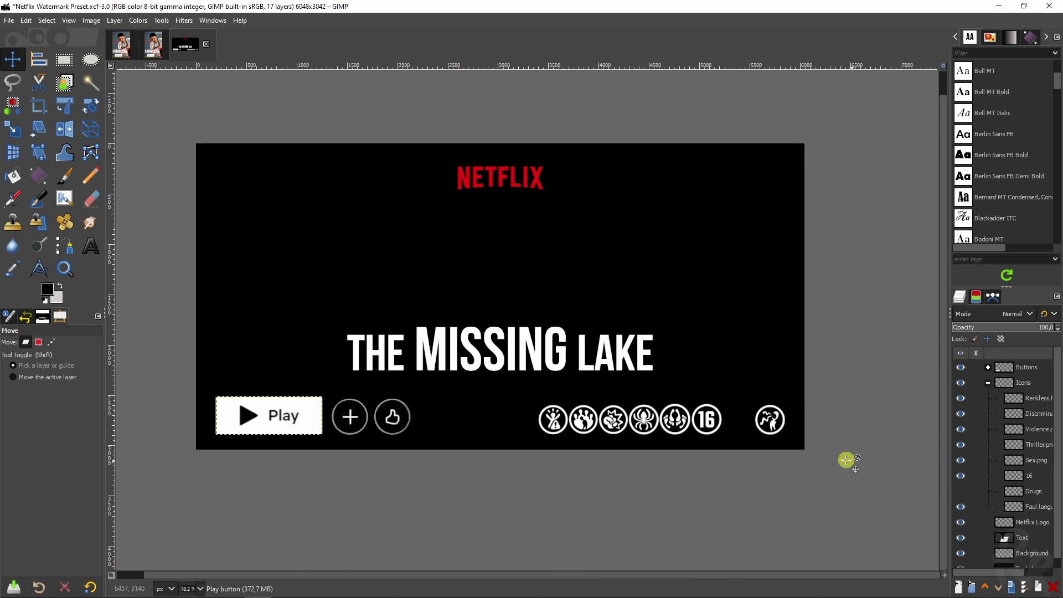
{"action": "left_click", "coordinate": [960, 461]}
{"action": "left_click", "coordinate": [961, 460]}
{"action": "left_click", "coordinate": [961, 460]}
{"action": "left_click", "coordinate": [961, 460]}
{"action": "left_click", "coordinate": [961, 492]}
{"action": "left_click", "coordinate": [961, 491]}
{"action": "left_click", "coordinate": [961, 491]}
{"action": "left_click_drag", "start_coordinate": [961, 460], "coordinate": [961, 403]}
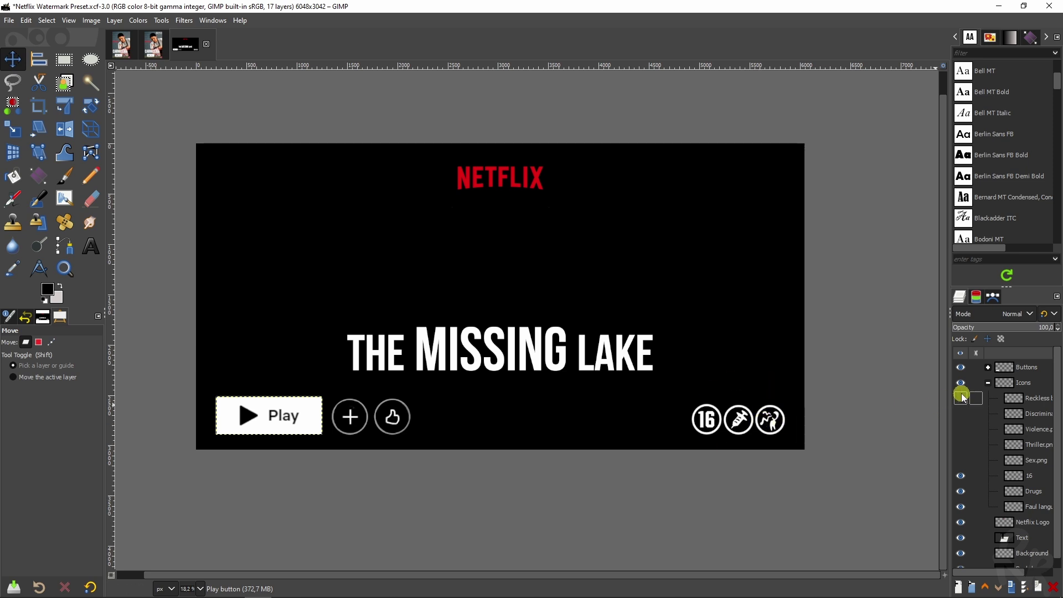
Check the thumb, add-to-list and Play buttons, leaving all three visible
{"action": "left_click", "coordinate": [988, 367]}
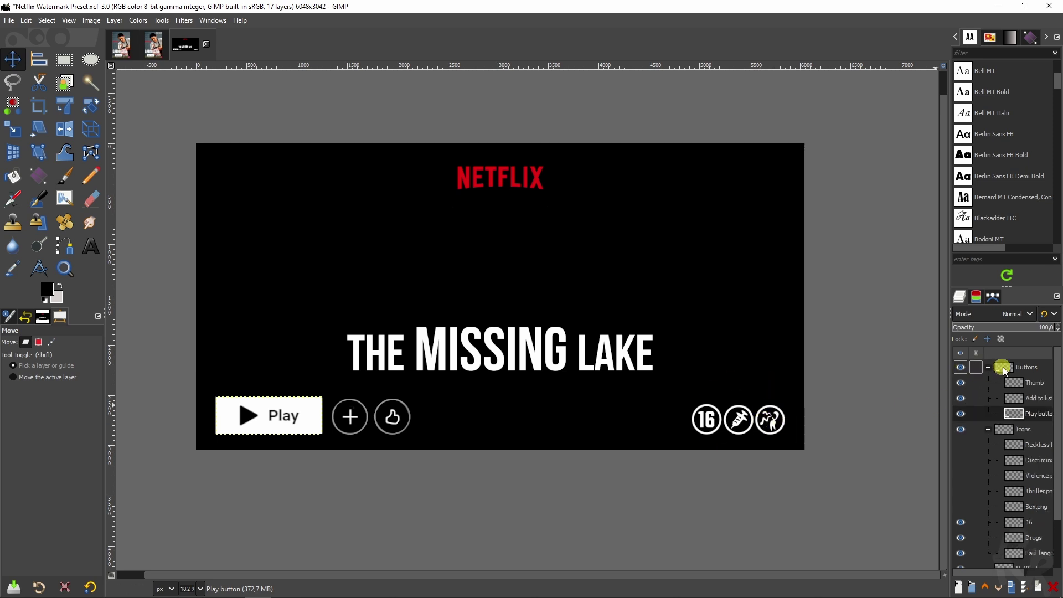
{"action": "left_click", "coordinate": [962, 382]}
{"action": "left_click", "coordinate": [962, 382]}
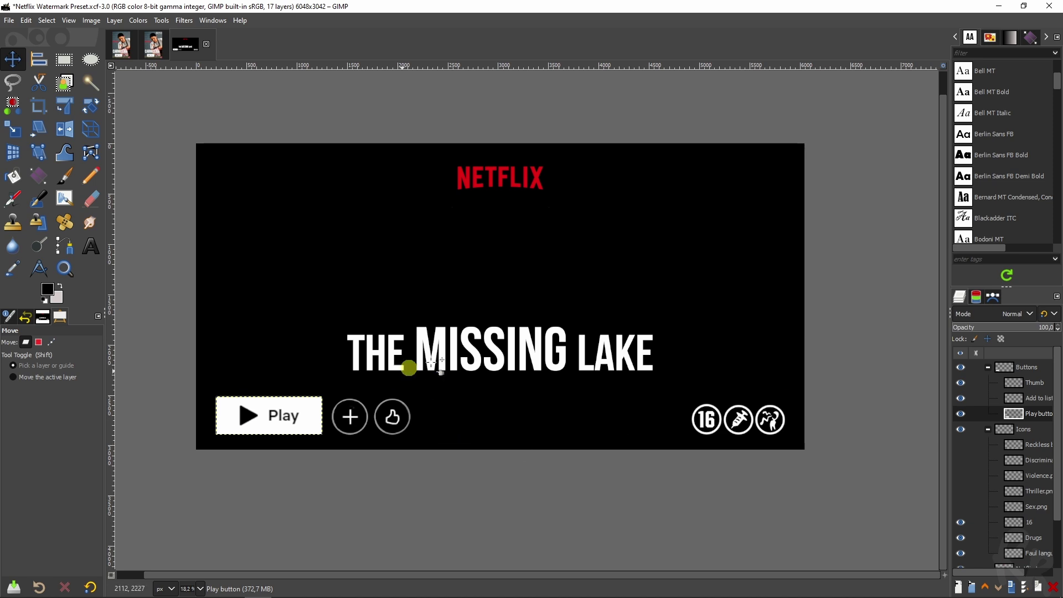
{"action": "left_click", "coordinate": [962, 398]}
{"action": "left_click", "coordinate": [962, 398]}
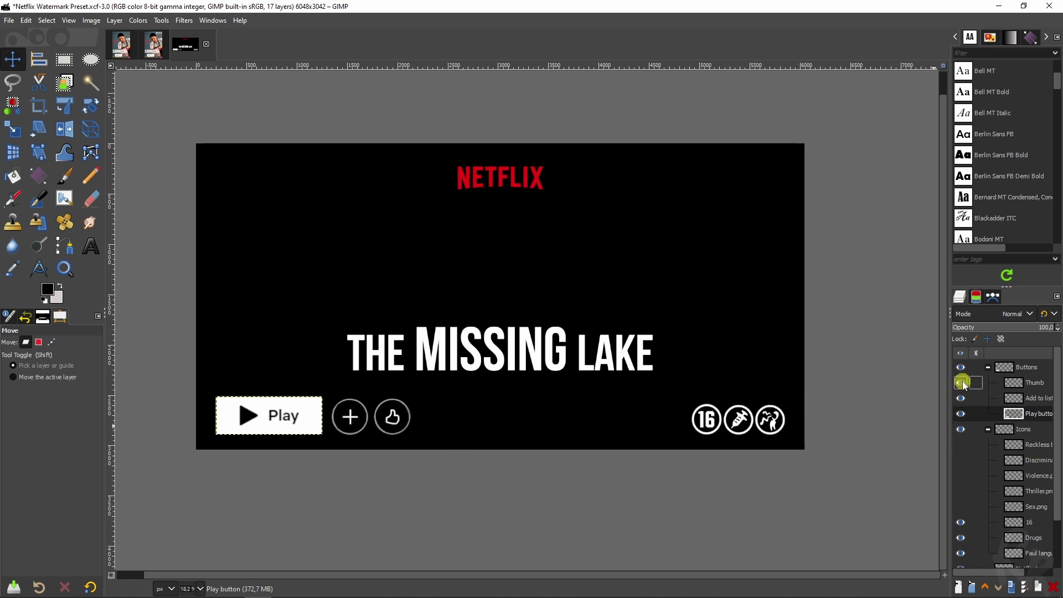
{"action": "left_click", "coordinate": [962, 413]}
{"action": "left_click", "coordinate": [962, 413]}
{"action": "left_click", "coordinate": [988, 368]}
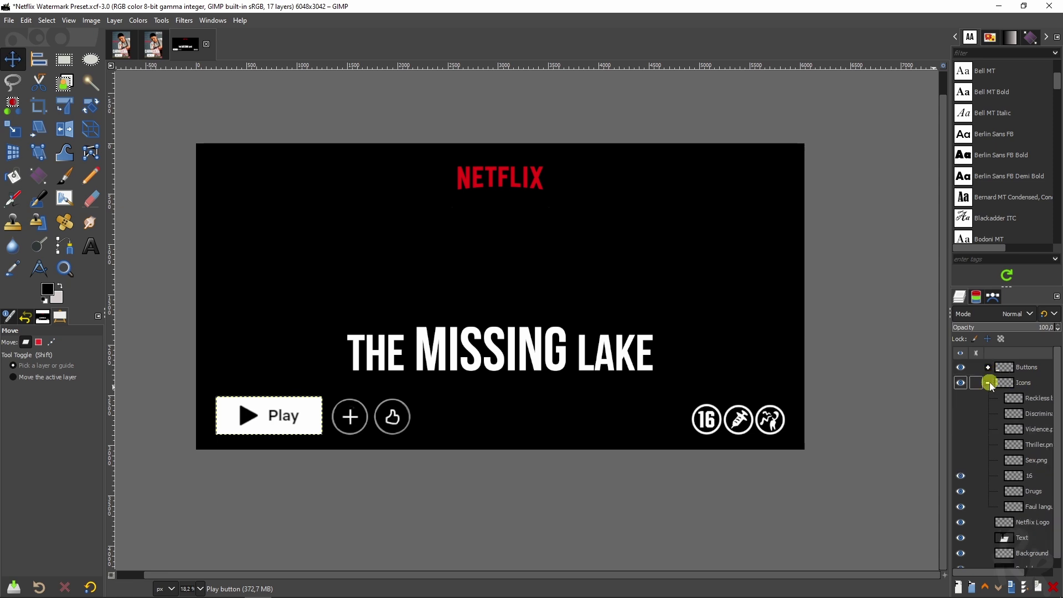
Collapse the Icons group and check the logo and title visibility, keeping the title shown
{"action": "left_click", "coordinate": [989, 382]}
{"action": "left_click", "coordinate": [962, 399]}
{"action": "left_click", "coordinate": [961, 415]}
{"action": "left_click", "coordinate": [962, 414]}
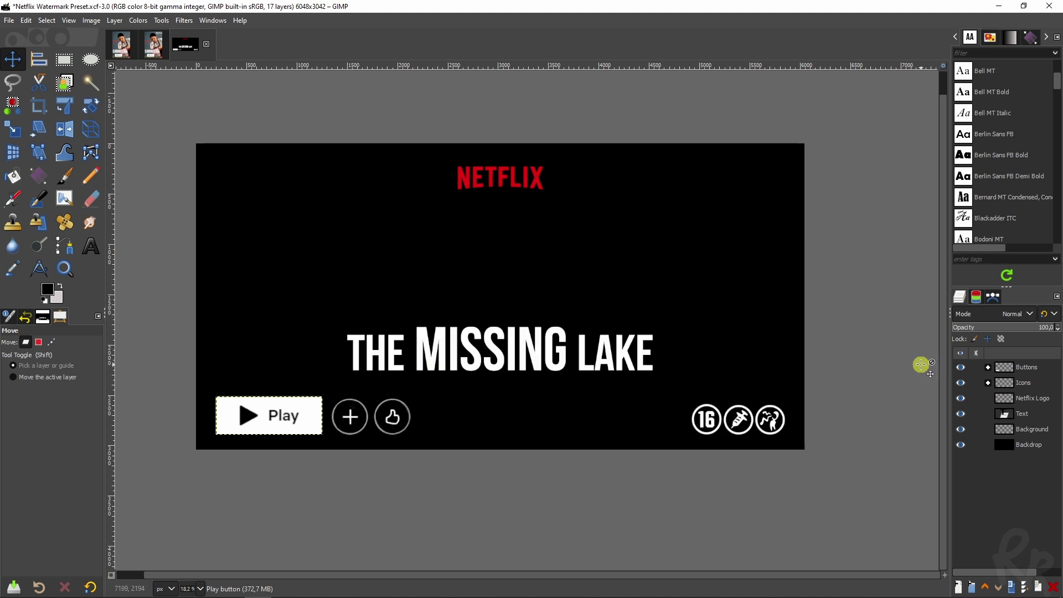
Turn on the Background layer and hide the black backdrop layer
{"action": "left_click", "coordinate": [961, 427]}
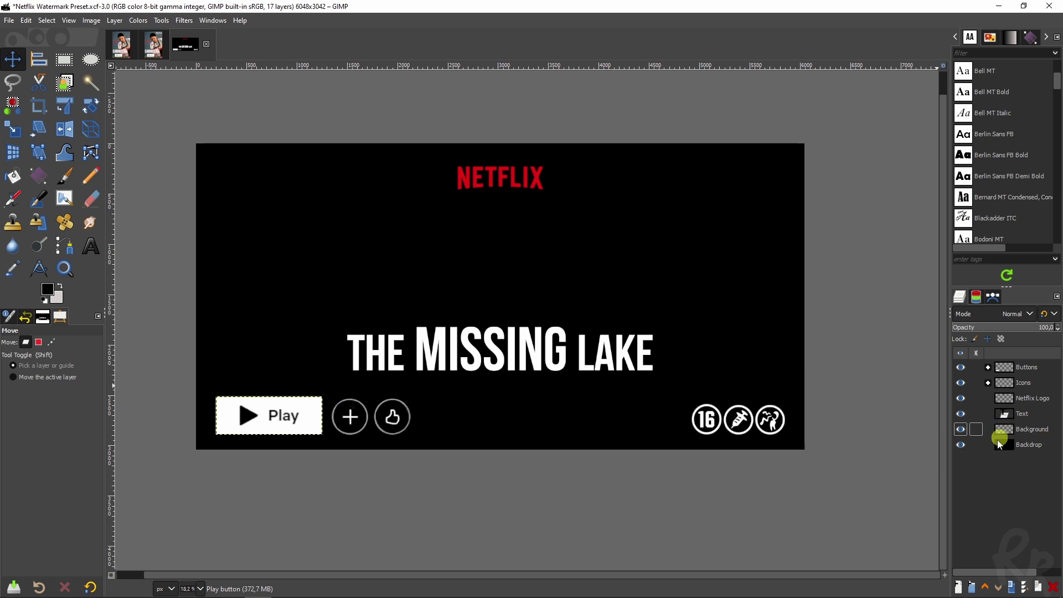
{"action": "left_click", "coordinate": [962, 446]}
{"action": "left_click", "coordinate": [962, 444]}
{"action": "left_click", "coordinate": [962, 446]}
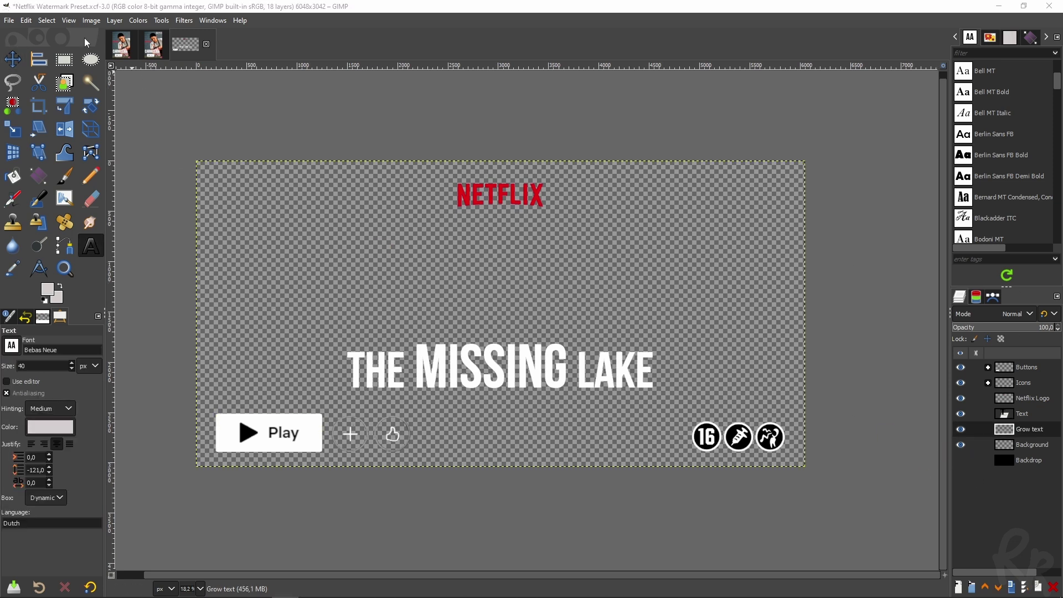
Try moving the 16 rating icon, undo the move, and close the File menu unused
{"action": "key", "text": "m"}
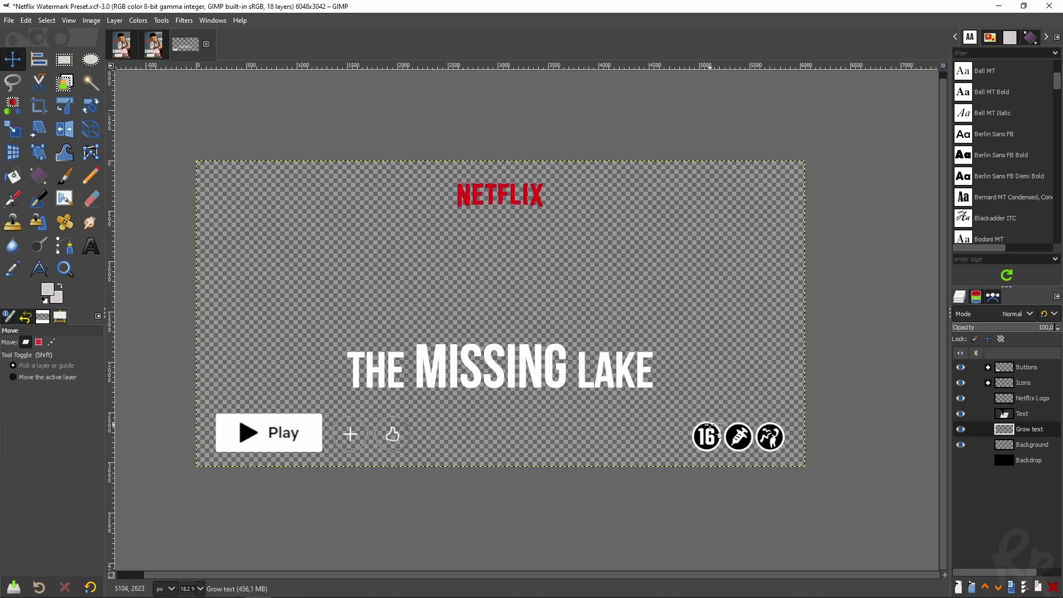
{"action": "left_click_drag", "start_coordinate": [710, 437], "coordinate": [620, 255]}
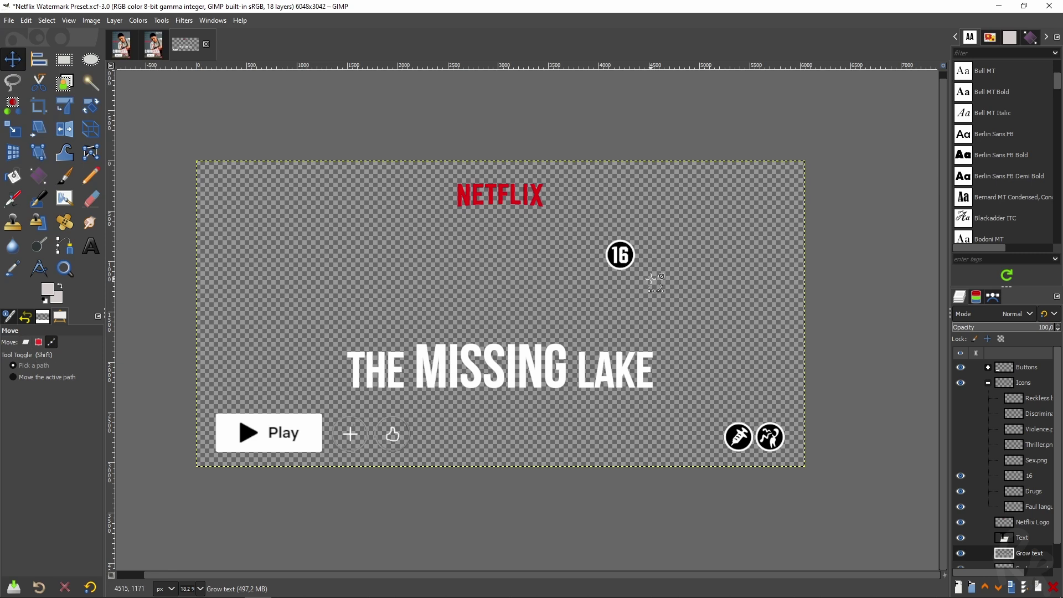
{"action": "key", "text": "ctrl+z"}
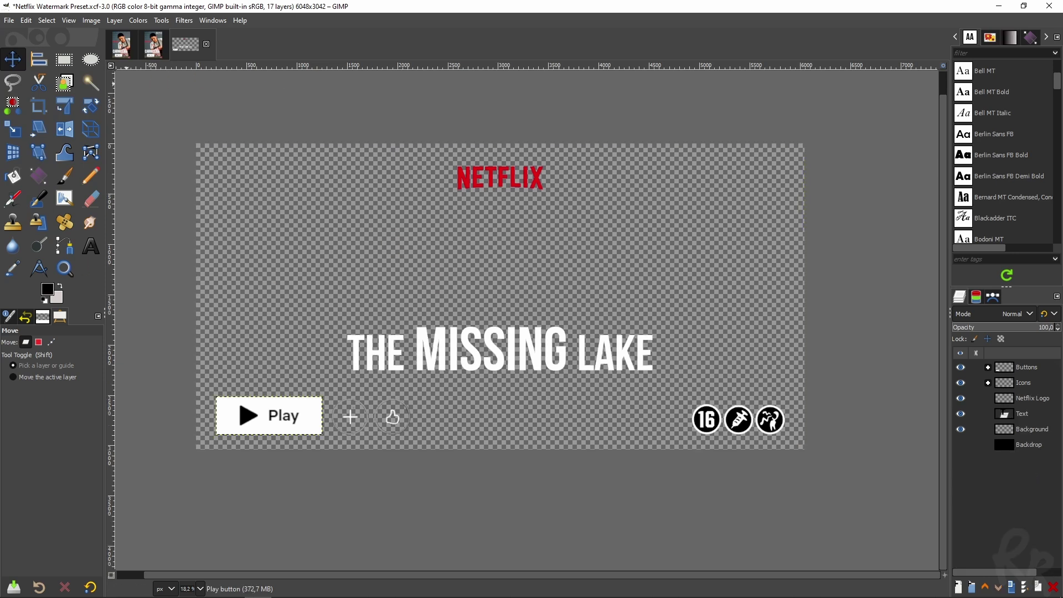
{"action": "left_click", "coordinate": [9, 22]}
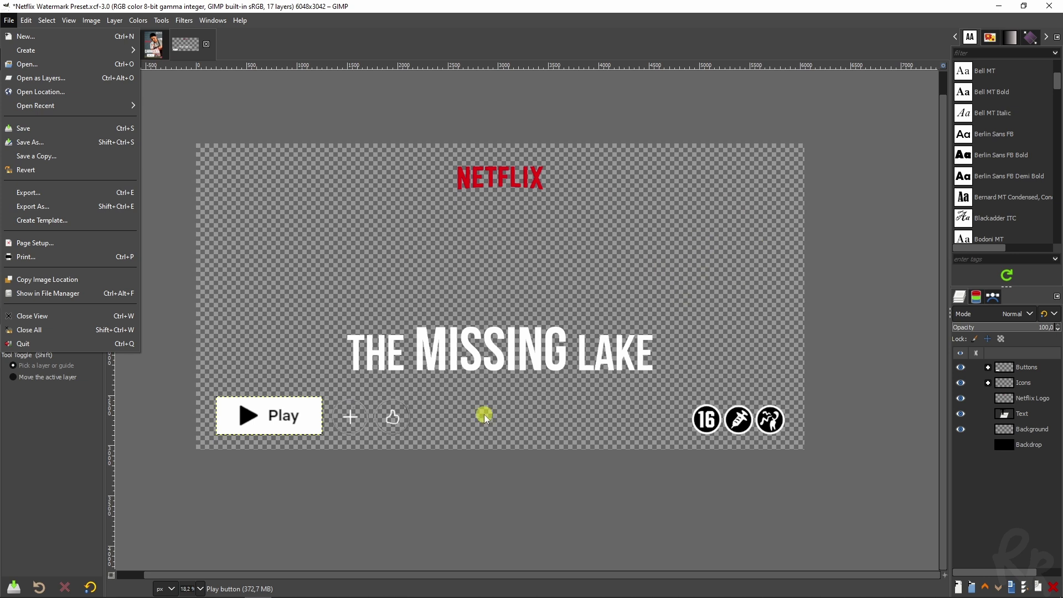
{"action": "left_click", "coordinate": [1011, 499]}
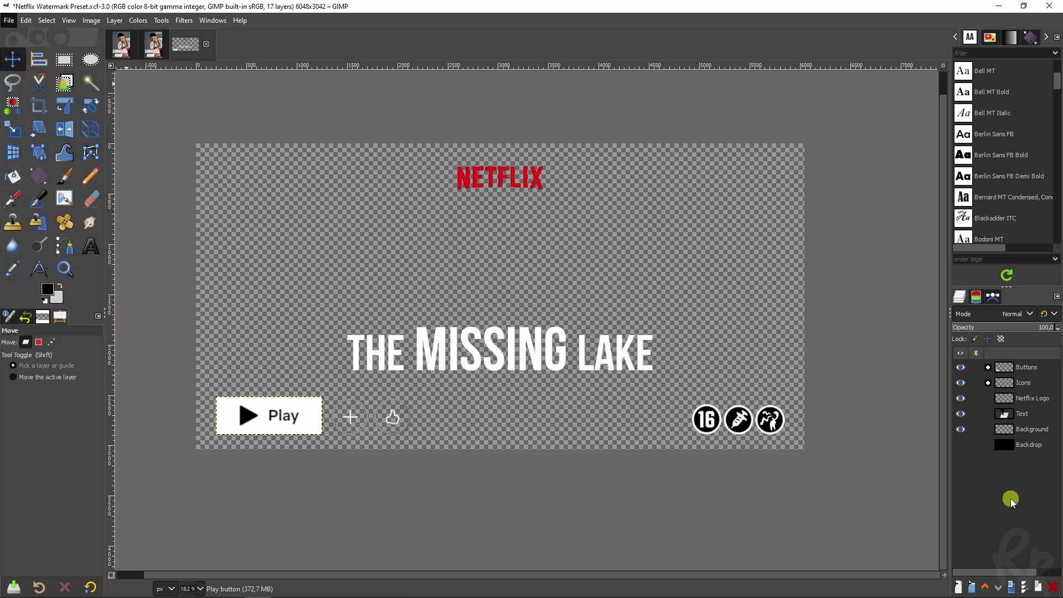
{"action": "left_click", "coordinate": [1012, 414]}
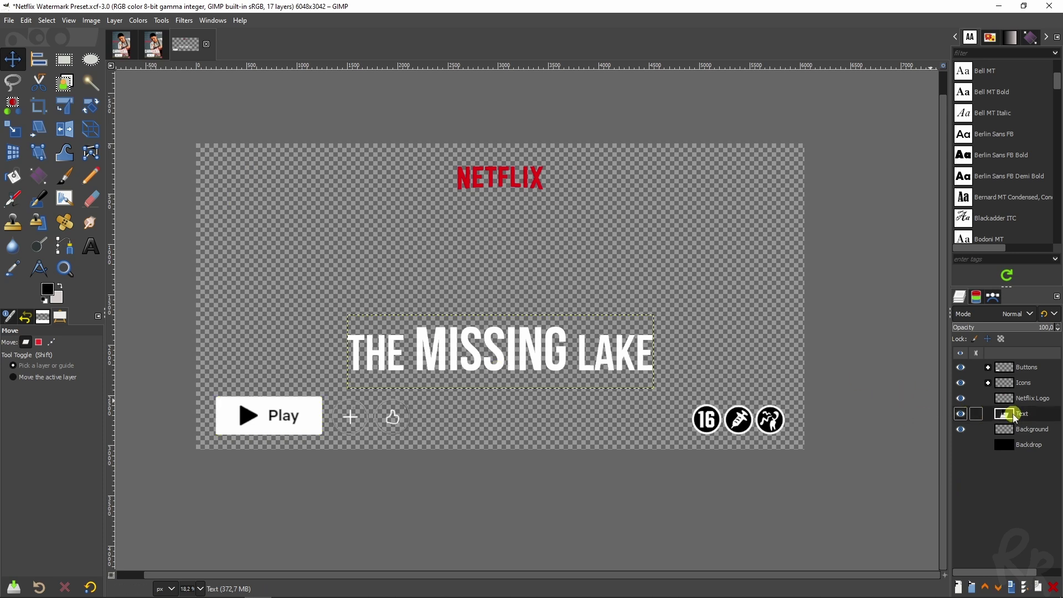
{"action": "left_click", "coordinate": [94, 250]}
{"action": "left_click", "coordinate": [501, 370]}
{"action": "left_click_drag", "start_coordinate": [648, 363], "coordinate": [346, 350]}
{"action": "type", "text": "ANYTH"}
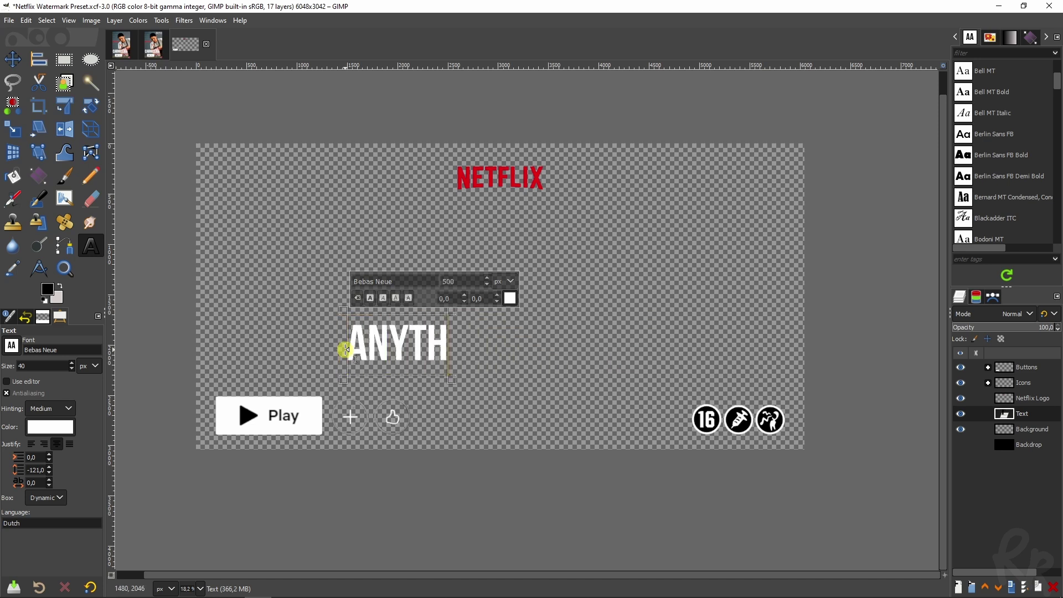
{"action": "type", "text": "ING YOU LIKE"}
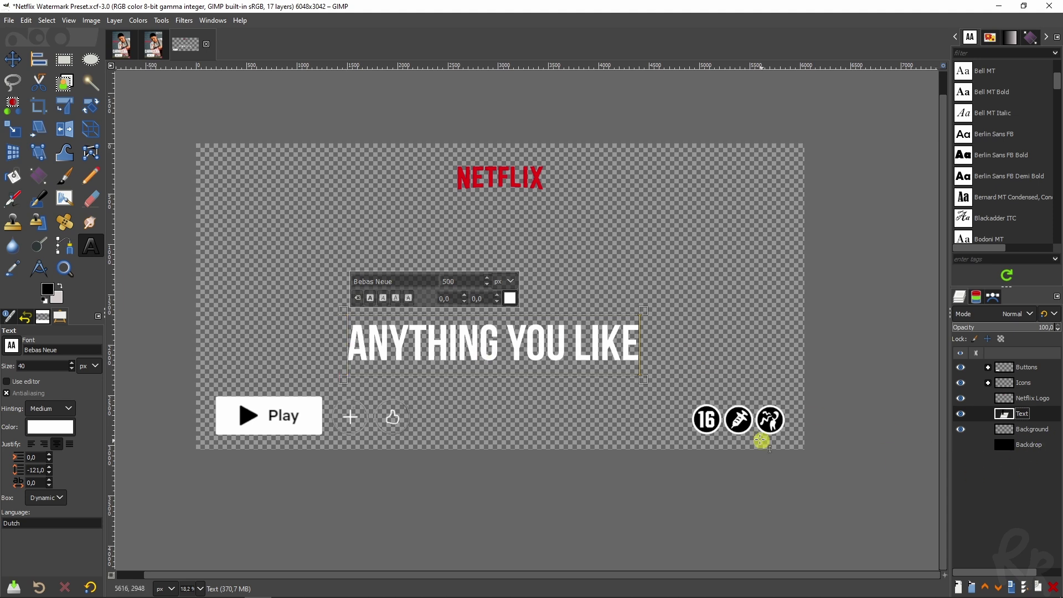
{"action": "left_click", "coordinate": [1031, 433]}
{"action": "key", "text": "ctrl+z"}
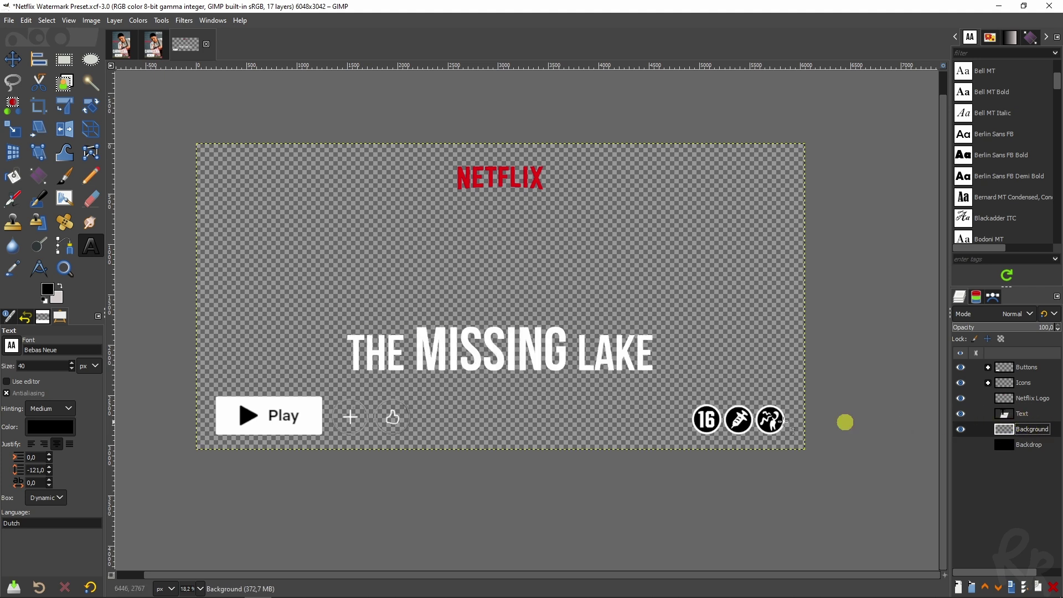
Turn the title text layer's alpha into a selection and grow it
{"action": "left_click", "coordinate": [1022, 414]}
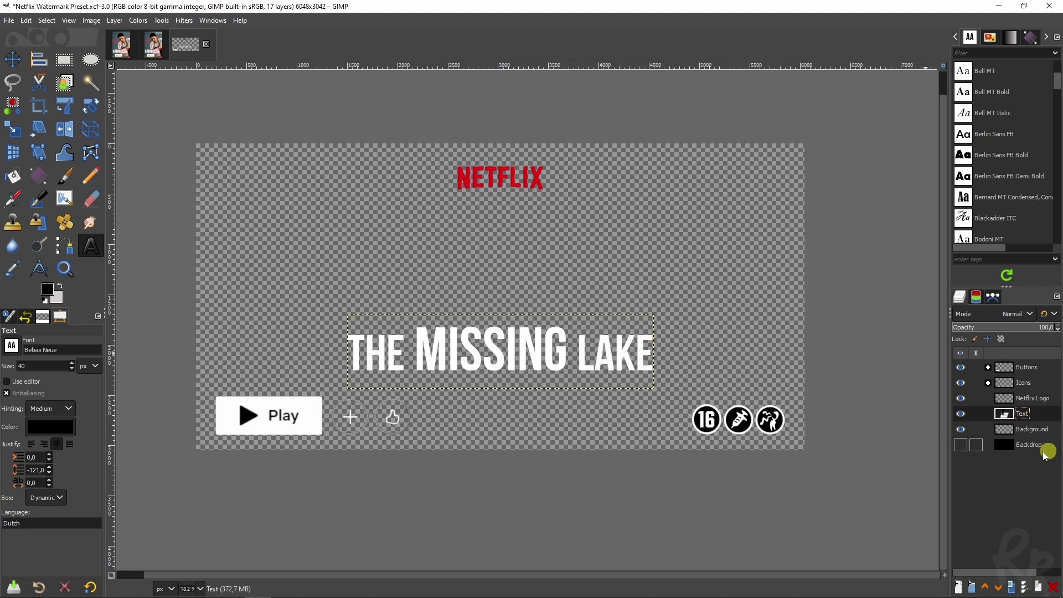
{"action": "right_click", "coordinate": [1008, 419]}
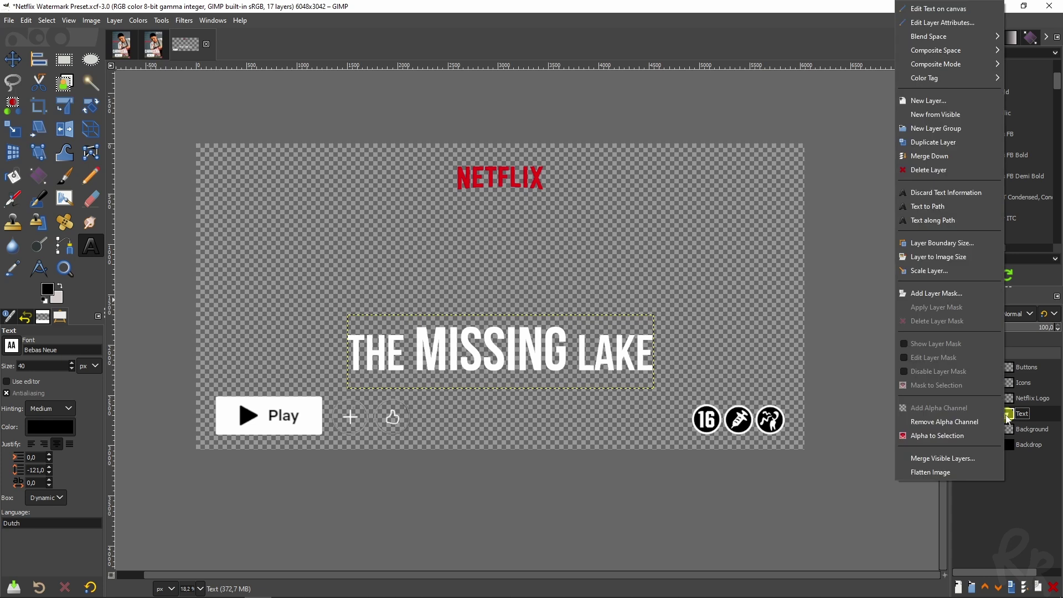
{"action": "left_click", "coordinate": [971, 436]}
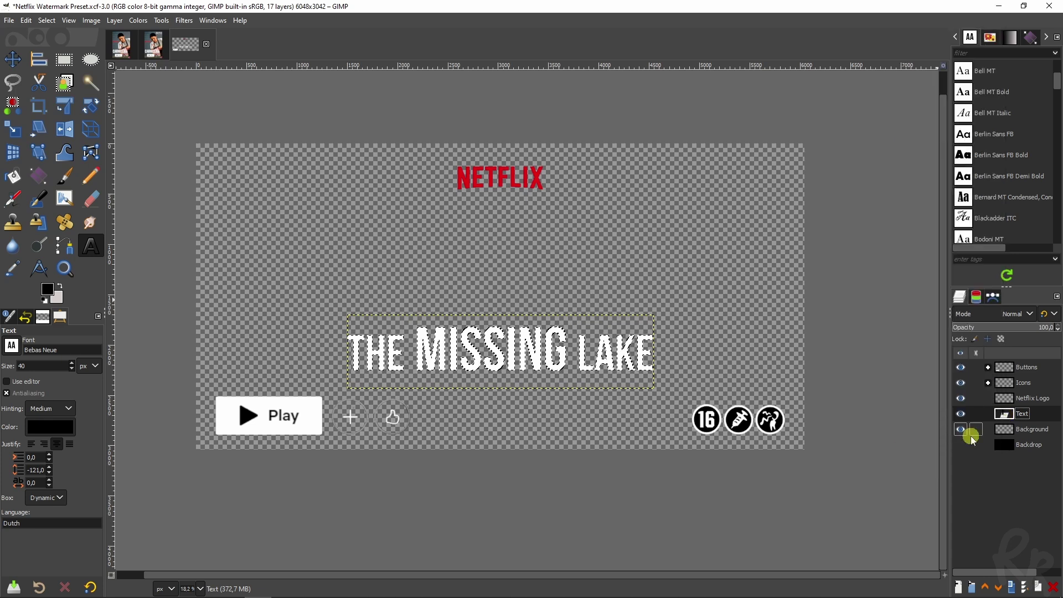
{"action": "left_click", "coordinate": [46, 21]}
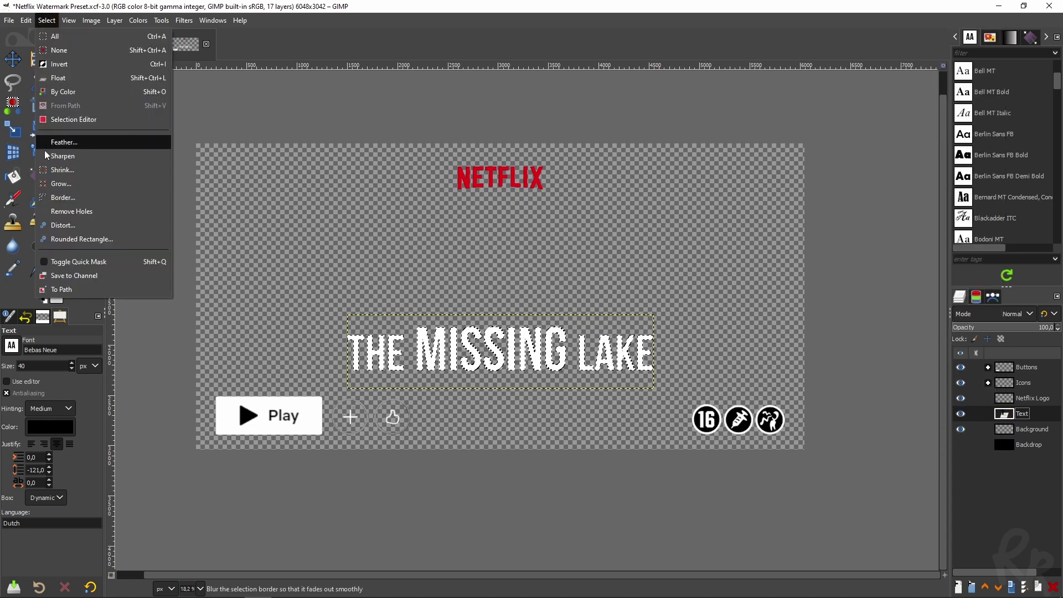
{"action": "left_click", "coordinate": [51, 183]}
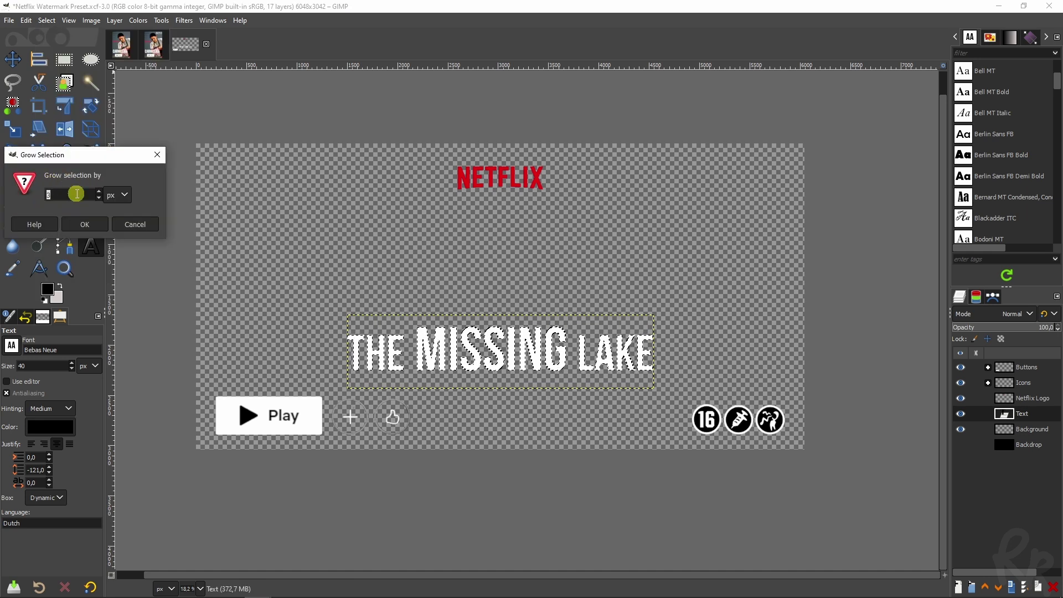
{"action": "left_click", "coordinate": [84, 224]}
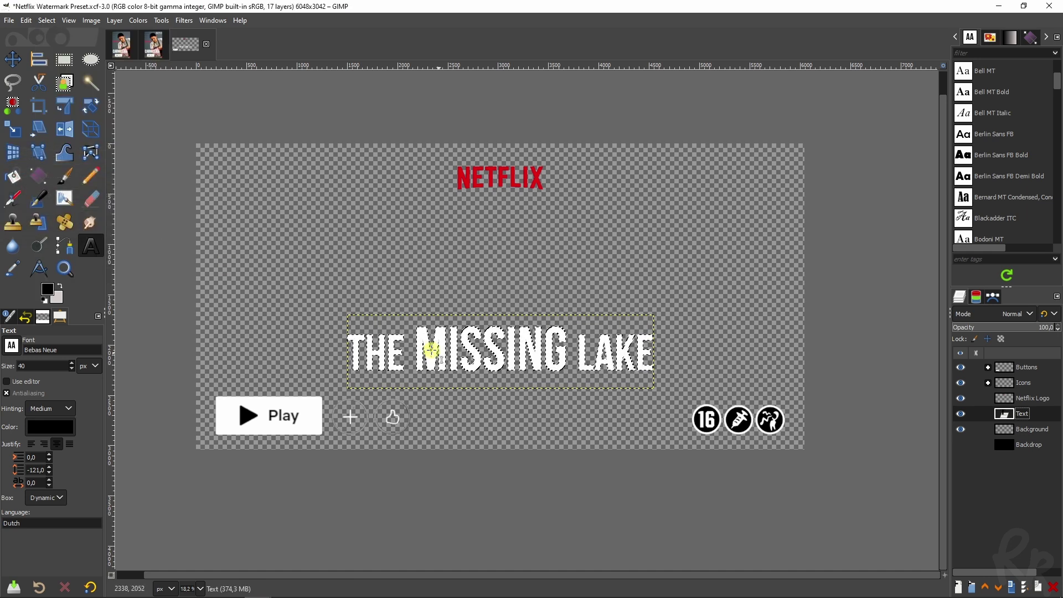
Open the New Layer dialog for the grown title backing
{"action": "scroll", "coordinate": [422, 341], "scroll_direction": "up", "scroll_amount": 7}
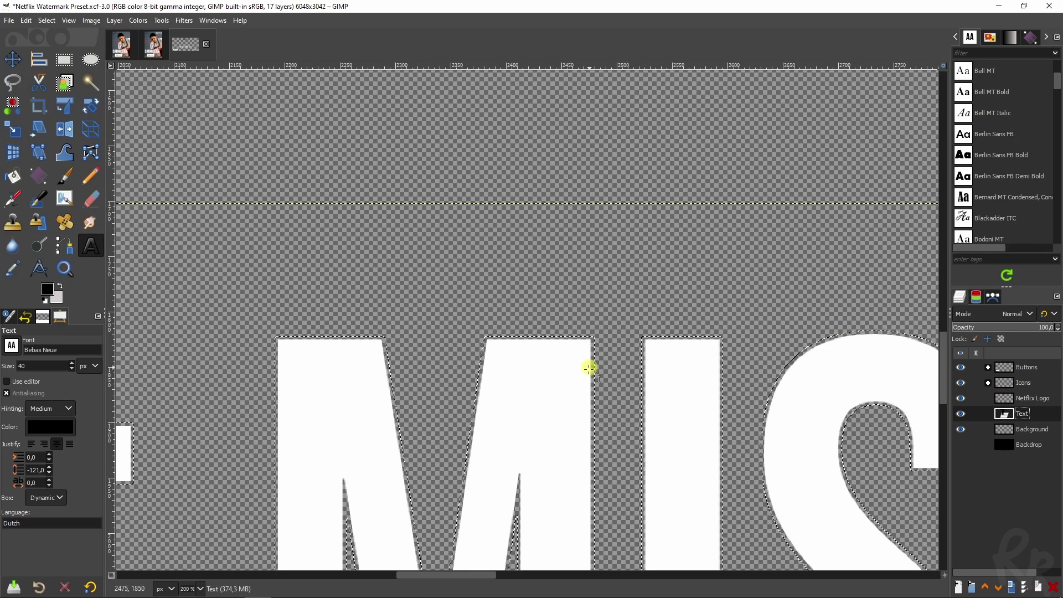
{"action": "scroll", "coordinate": [588, 392], "scroll_direction": "down", "scroll_amount": 4}
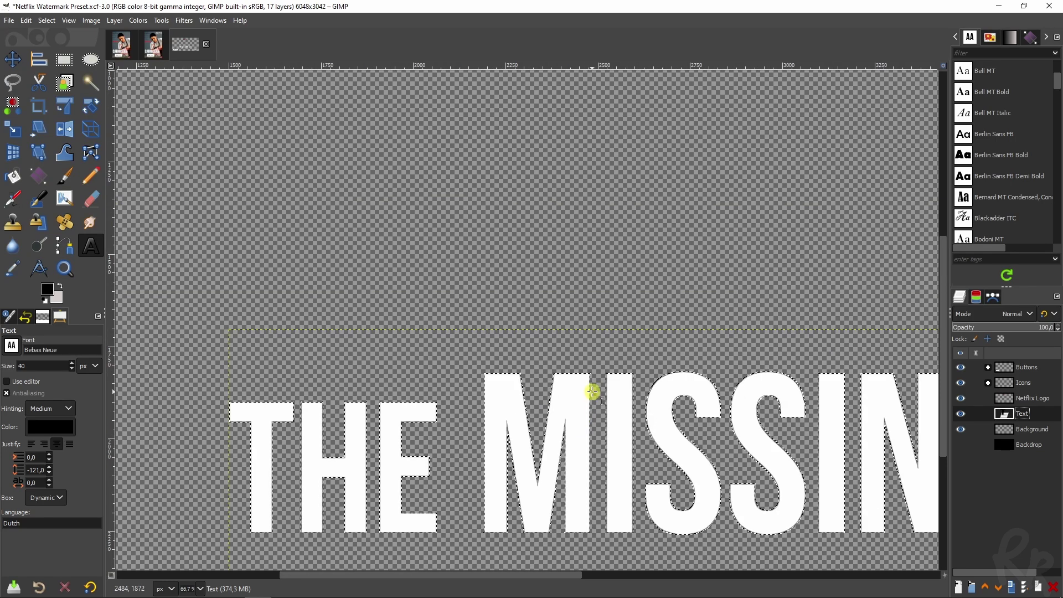
{"action": "left_click", "coordinate": [958, 587]}
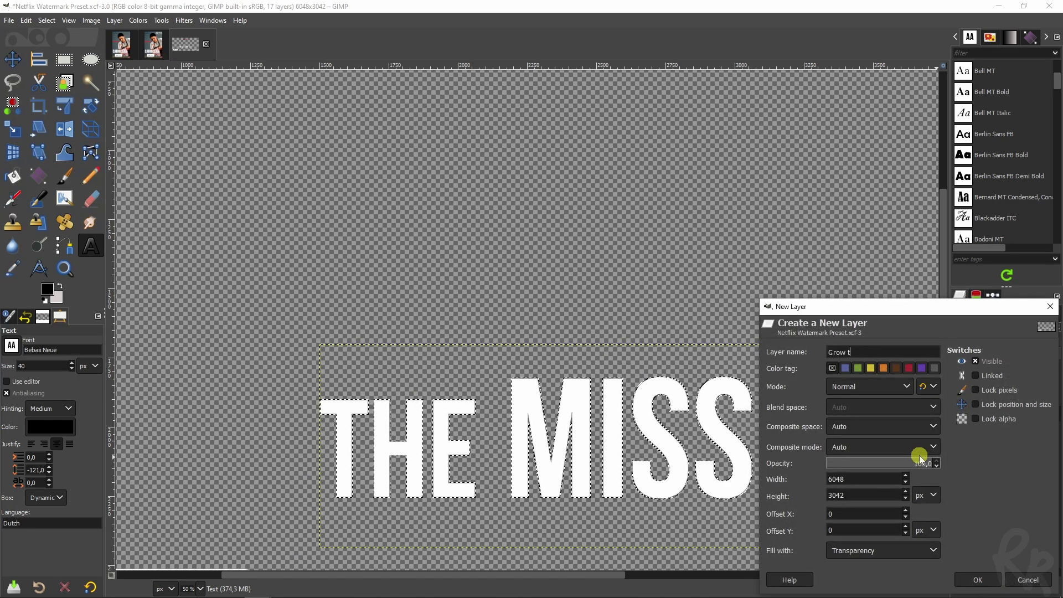
Create the Grow text layer, fill it with d5cece grey, and place it below Text
{"action": "key", "text": "Return"}
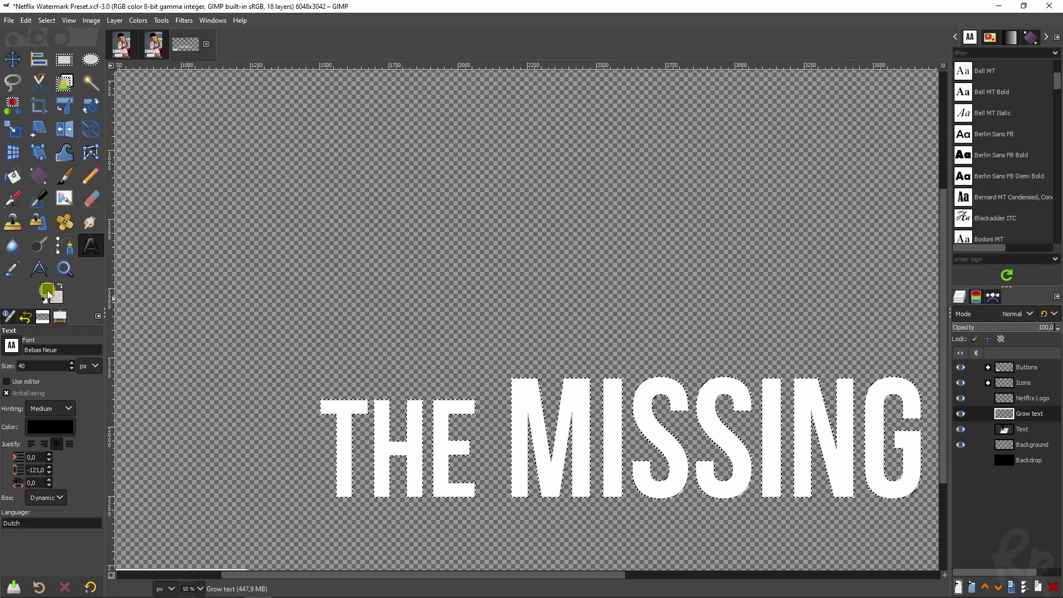
{"action": "left_click", "coordinate": [47, 290]}
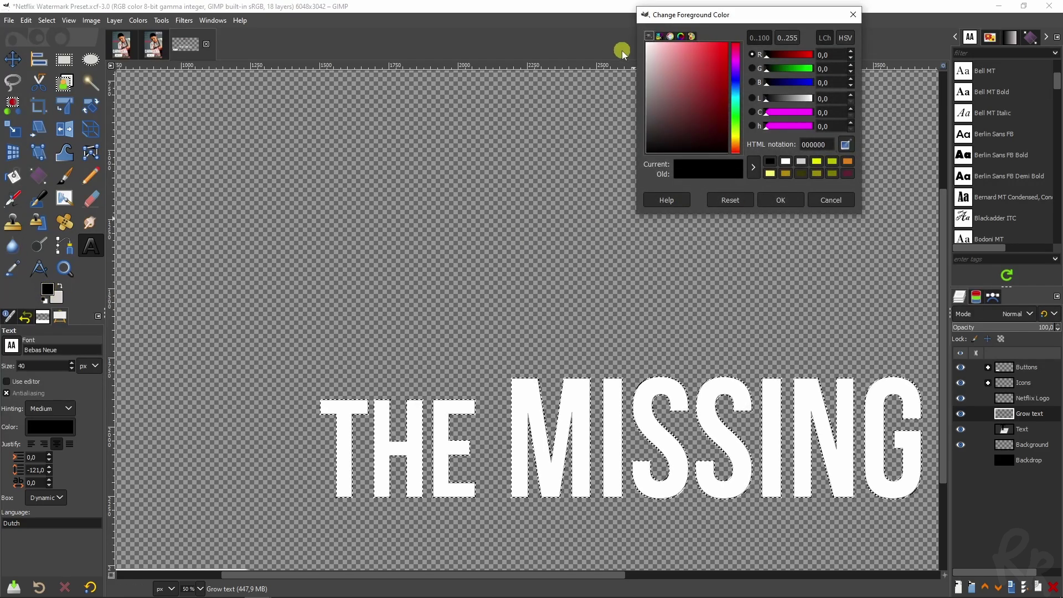
{"action": "left_click", "coordinate": [807, 162]}
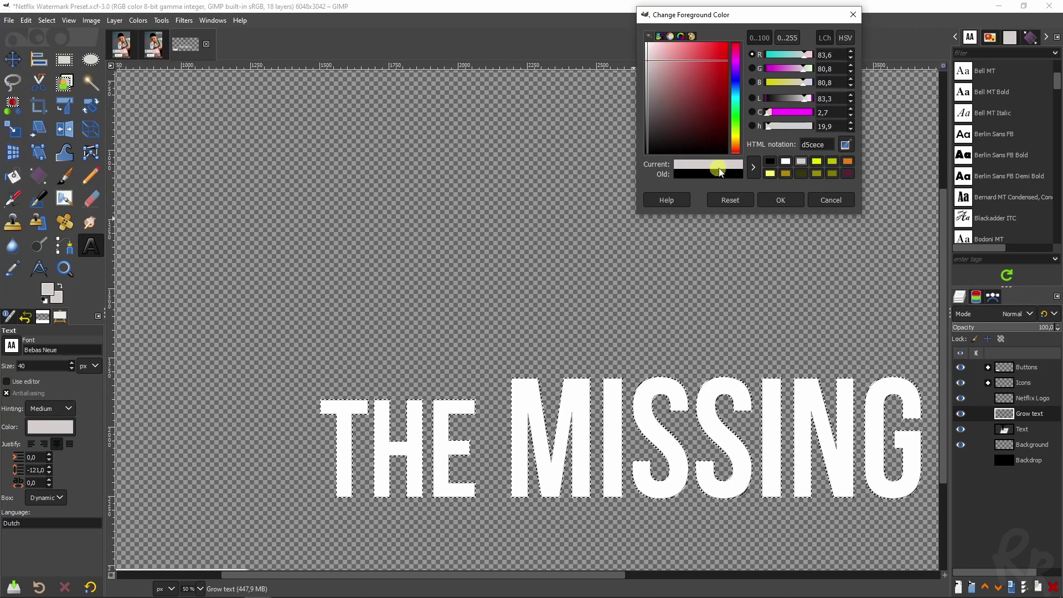
{"action": "left_click", "coordinate": [779, 198]}
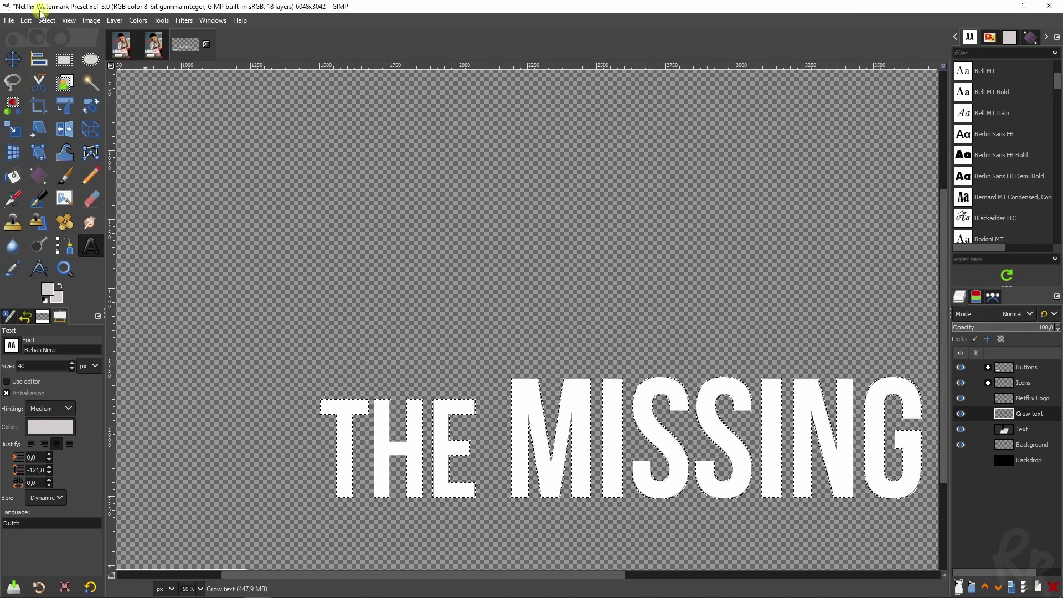
{"action": "left_click", "coordinate": [26, 22]}
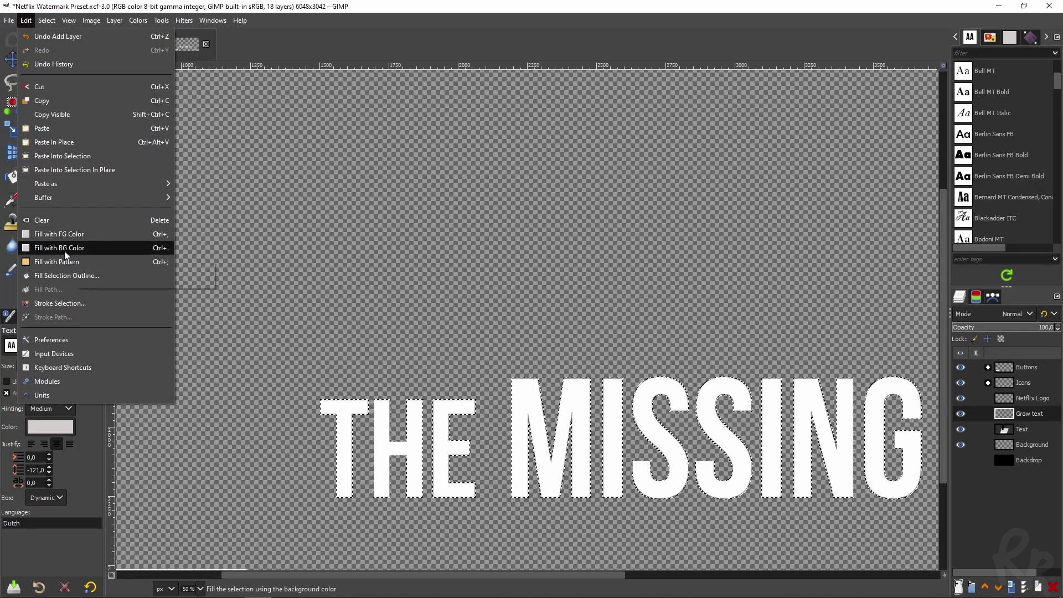
{"action": "left_click", "coordinate": [61, 235]}
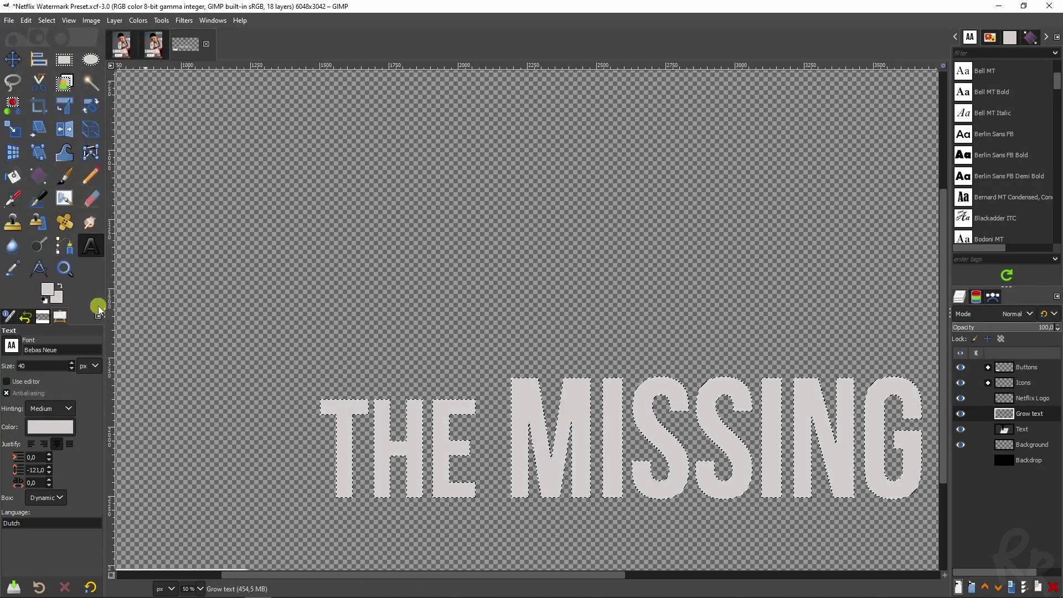
{"action": "left_click_drag", "start_coordinate": [1002, 414], "coordinate": [1008, 440]}
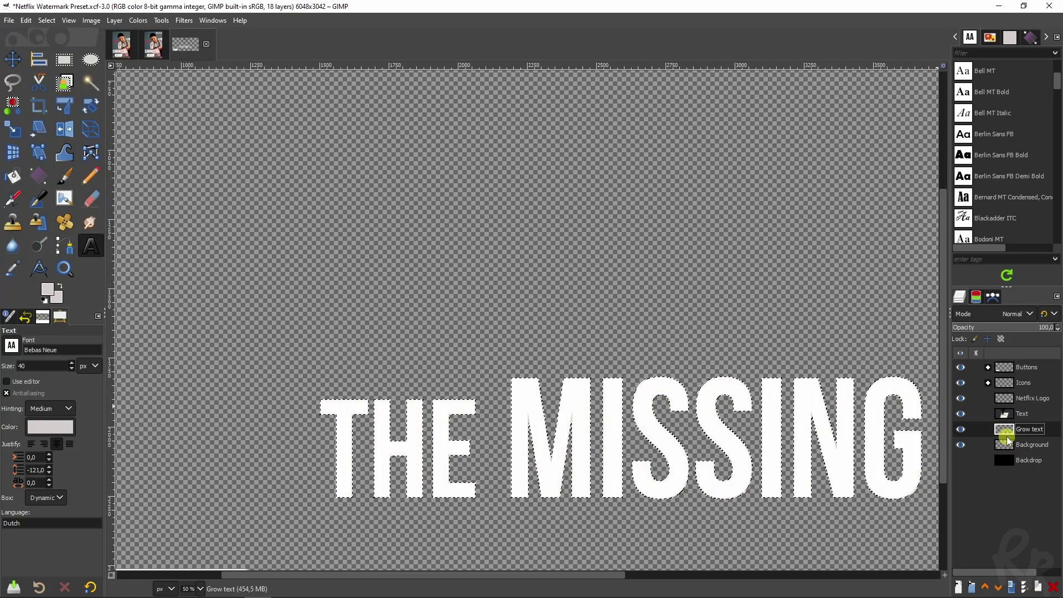
Clear the title selection with Select > None and zoom out to view the overlay
{"action": "left_click", "coordinate": [47, 20]}
{"action": "left_click", "coordinate": [55, 45]}
{"action": "scroll", "coordinate": [626, 388], "scroll_direction": "down", "scroll_amount": 2, "text": "ctrl"}
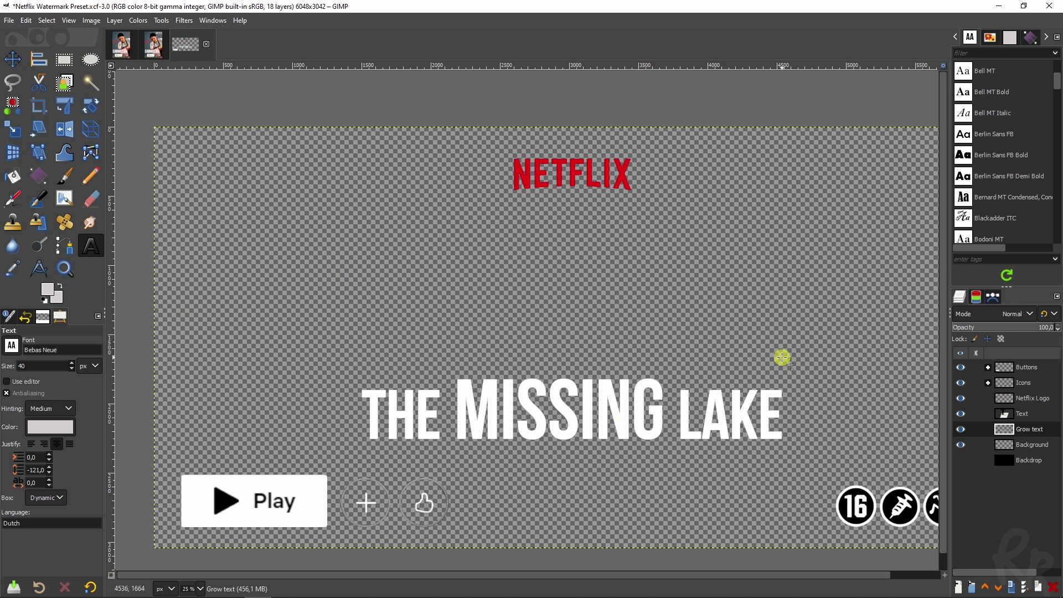
{"action": "scroll", "coordinate": [782, 358], "scroll_direction": "down", "scroll_amount": 3}
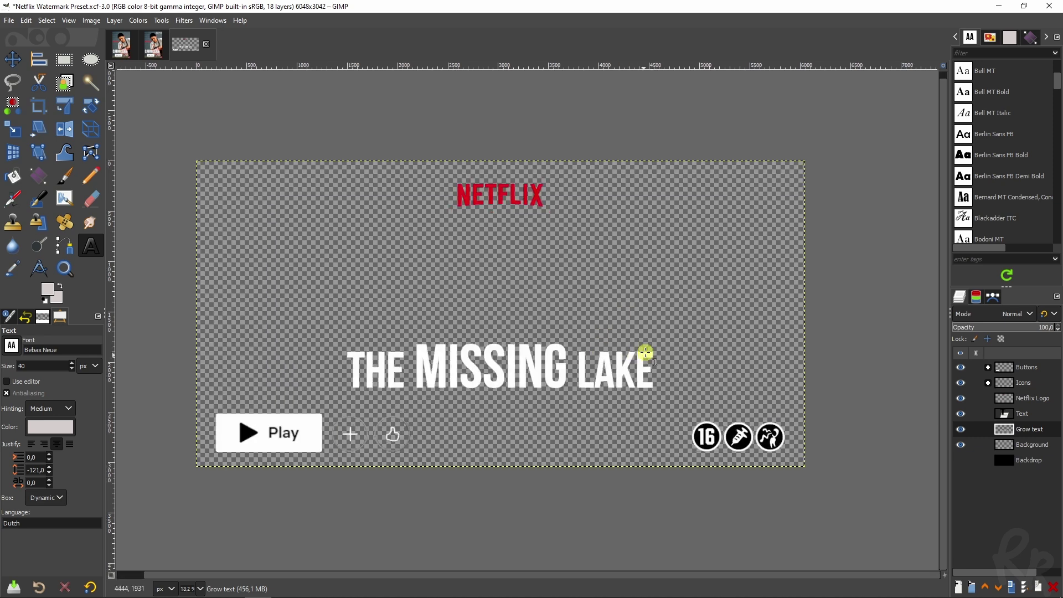